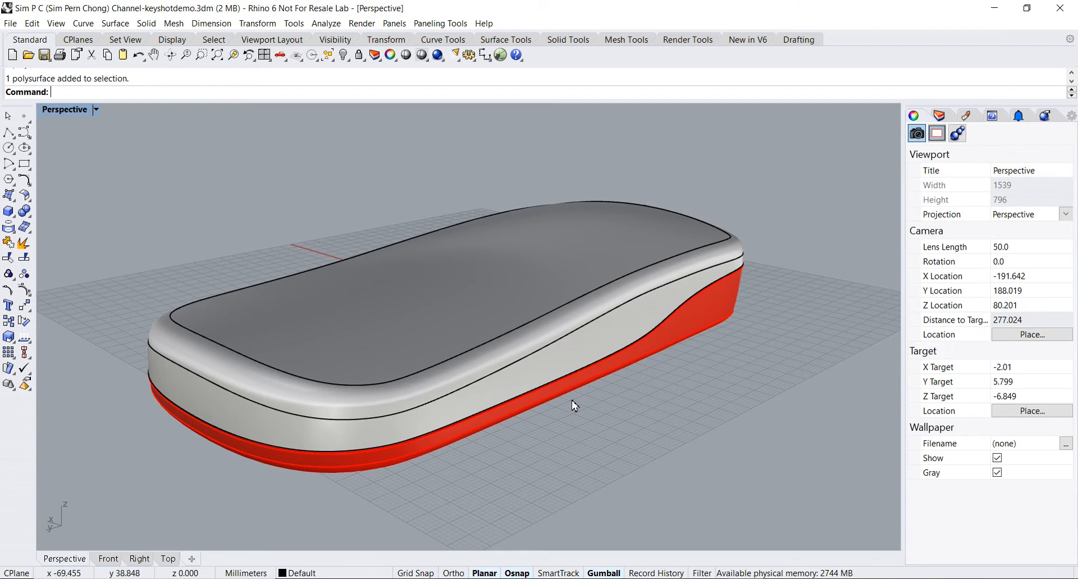
Examine the upper and lower solids of the model and check which layer each one is assigned to
right_click_drag(590, 382, 615, 401)
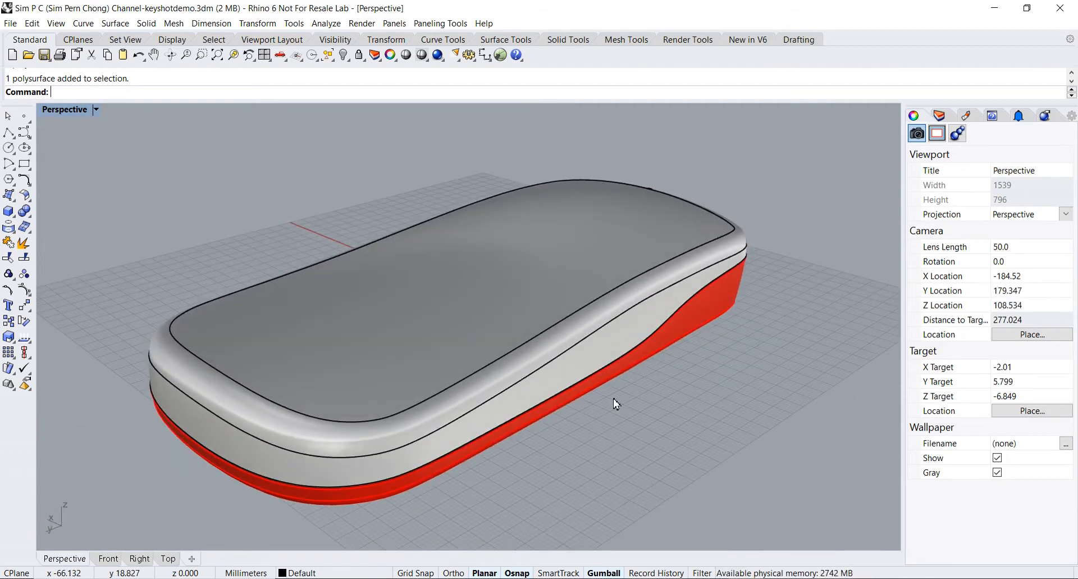
left_click(629, 319)
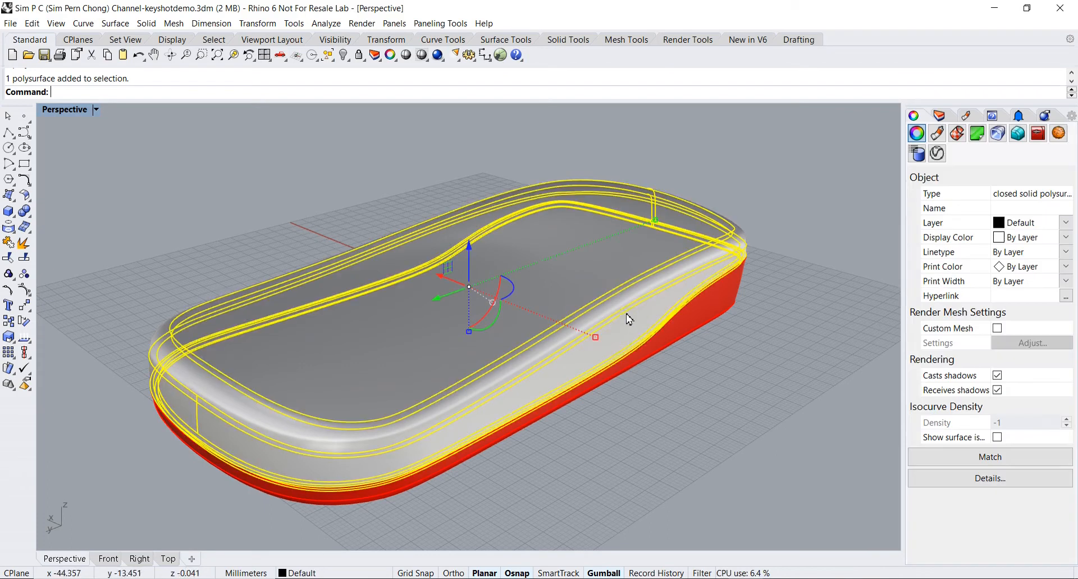
left_click(693, 324)
left_click(643, 289)
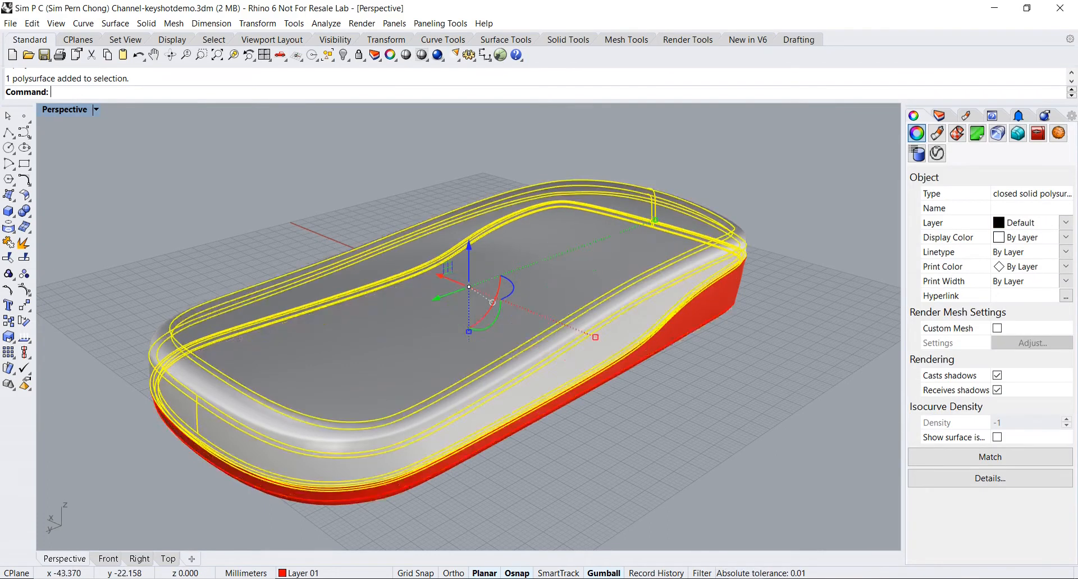
right_click_drag(693, 373, 585, 337)
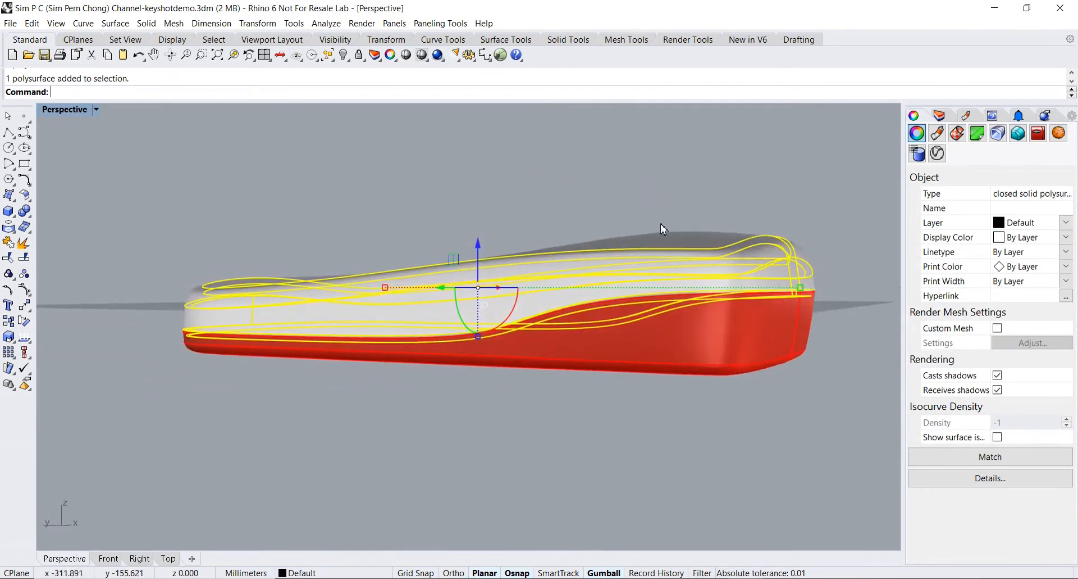
left_click(660, 334)
right_click_drag(592, 373, 703, 426)
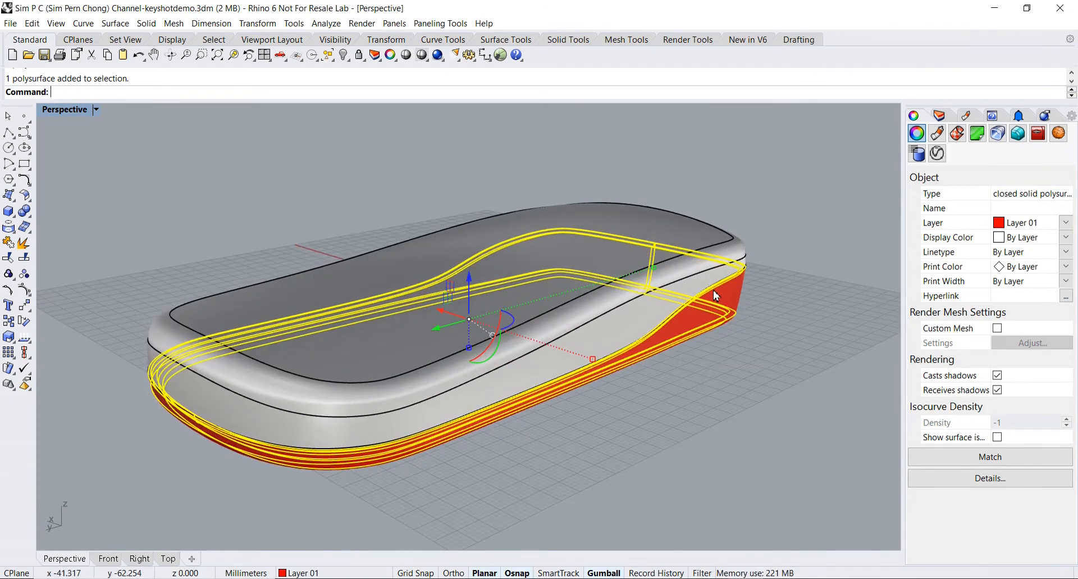
scroll(713, 290, "up", 5)
scroll(713, 290, "down", 5)
left_click(771, 248)
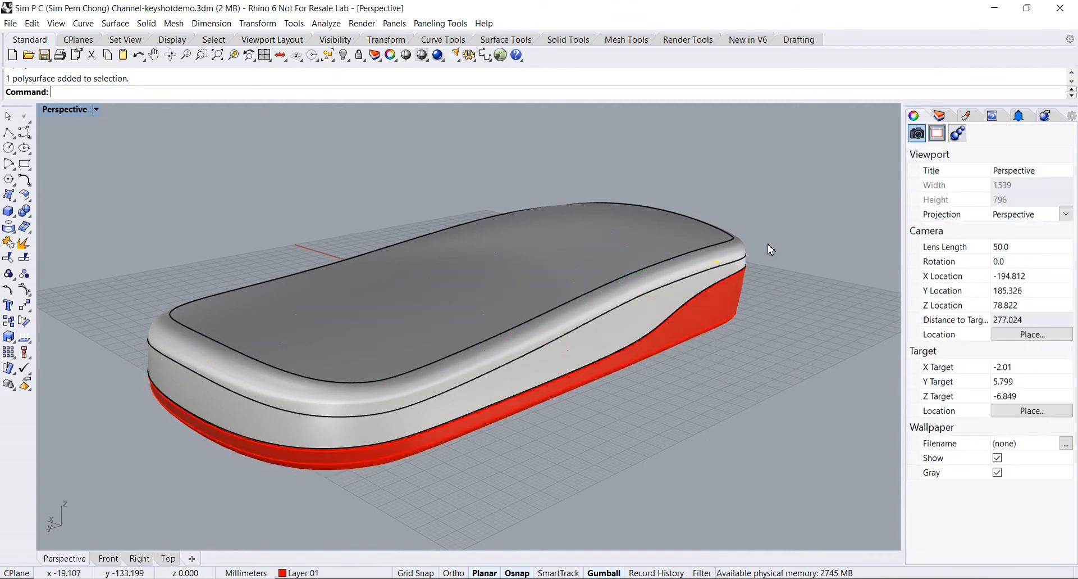
left_click(738, 249)
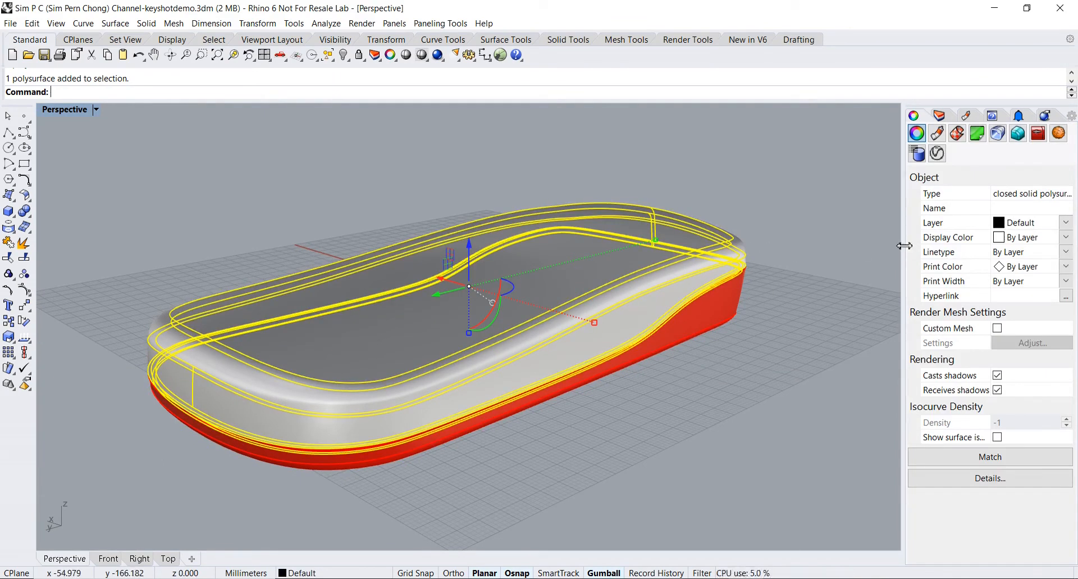
left_click(738, 313)
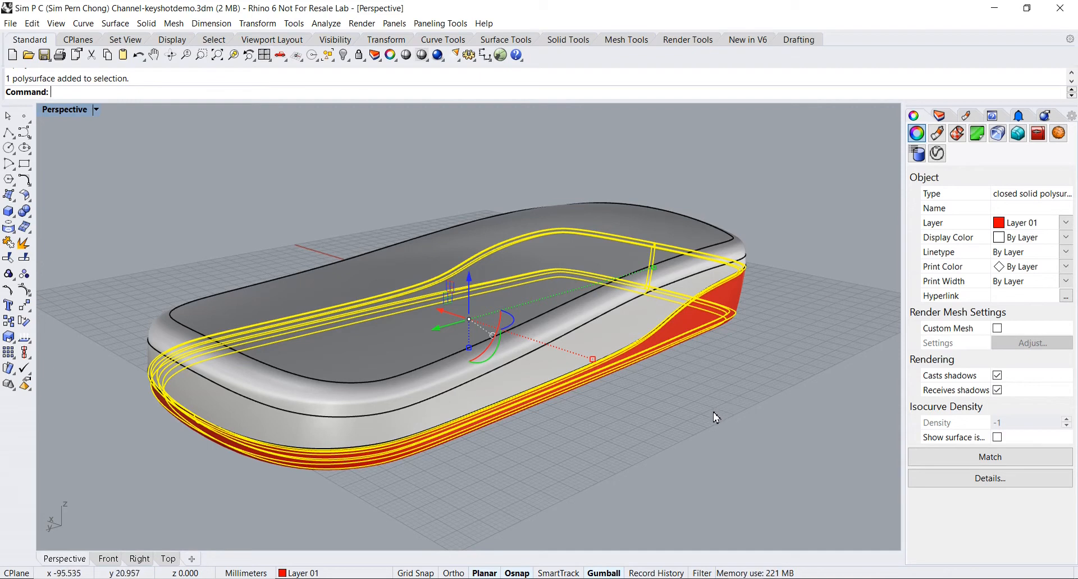
left_click(797, 330)
right_click_drag(798, 330, 798, 336)
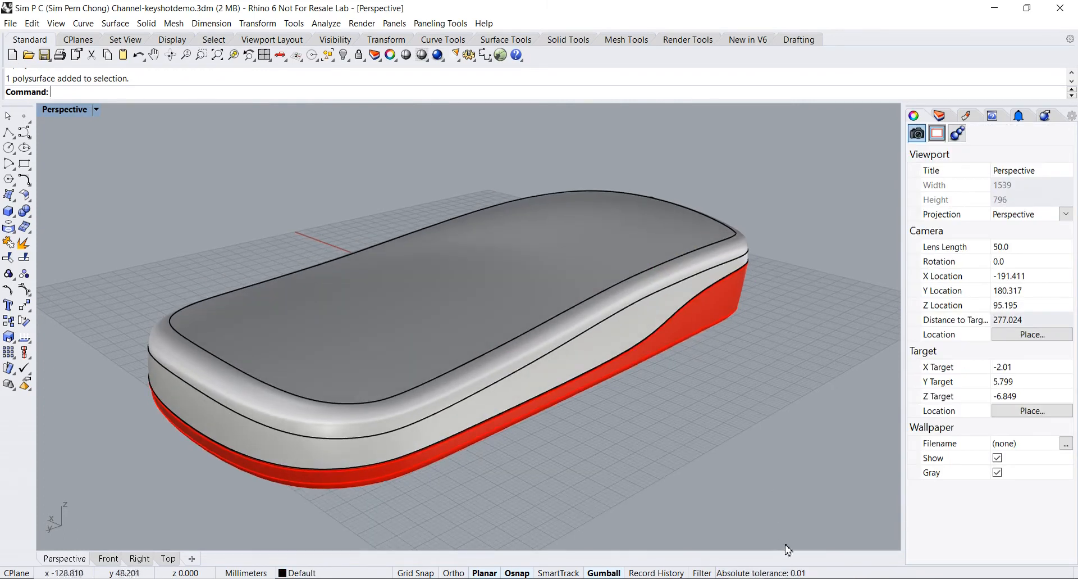
Switch to KeyShot and import the keyshotdemo .3dm model with the default import settings
left_click(822, 568)
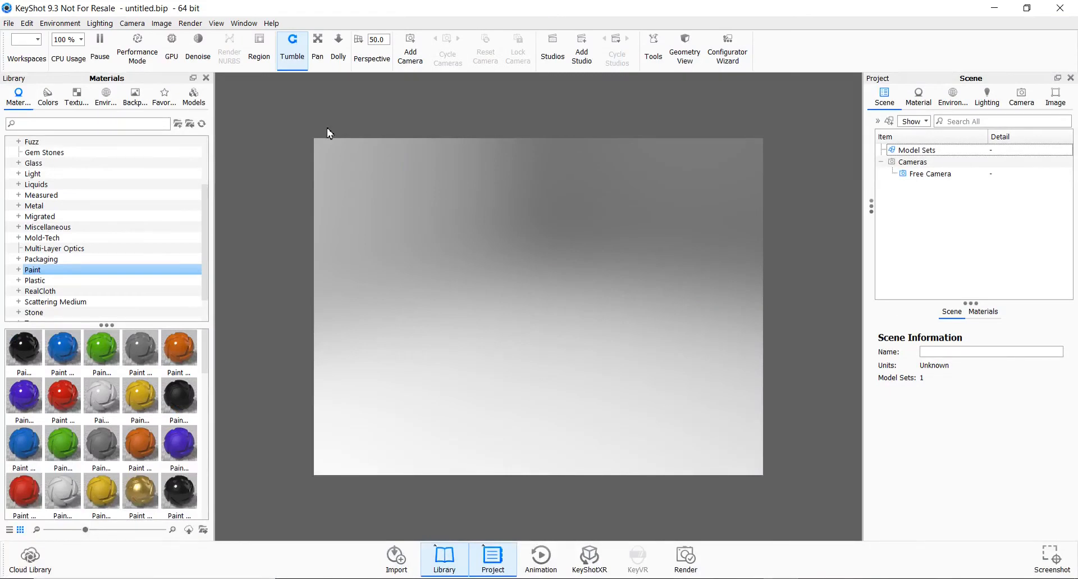
left_click(8, 23)
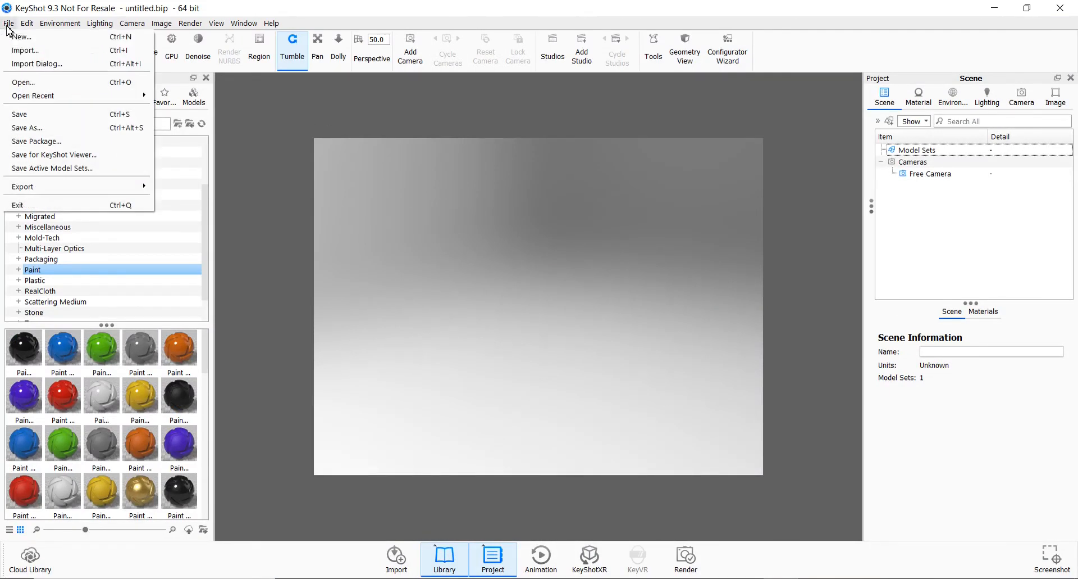
left_click(14, 79)
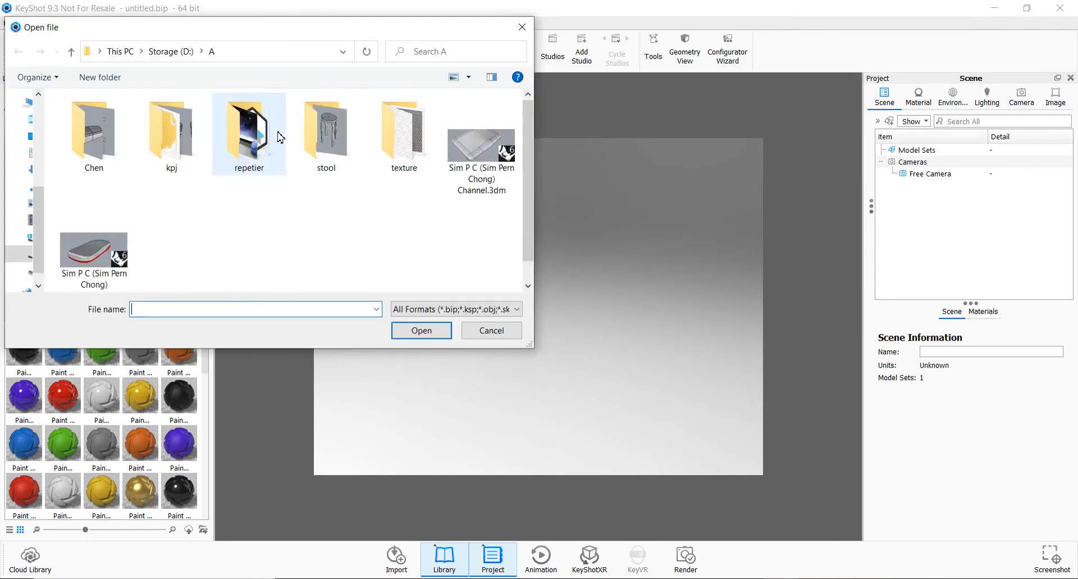
left_click(94, 251)
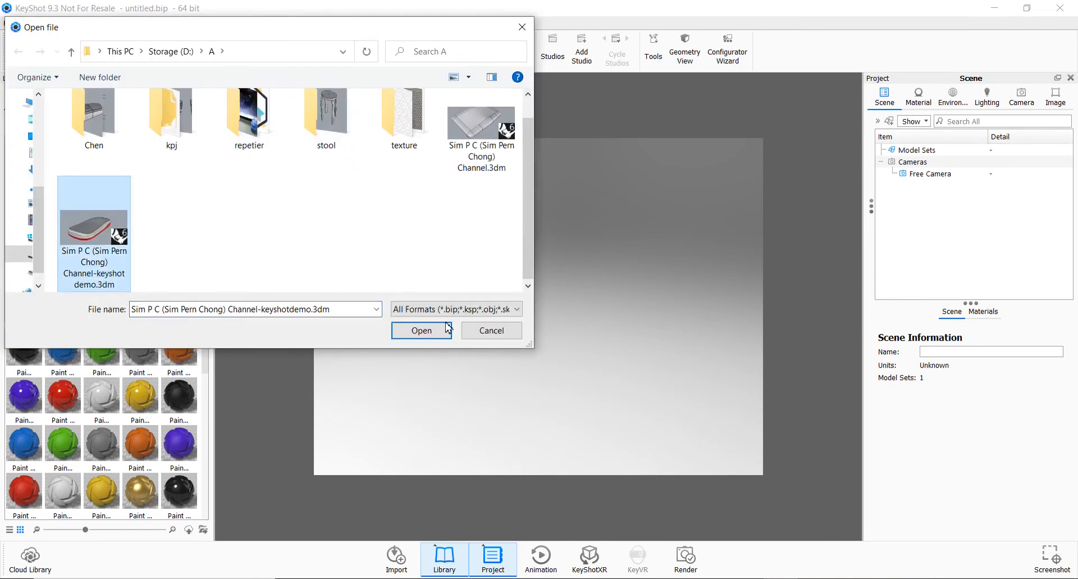
left_click(421, 331)
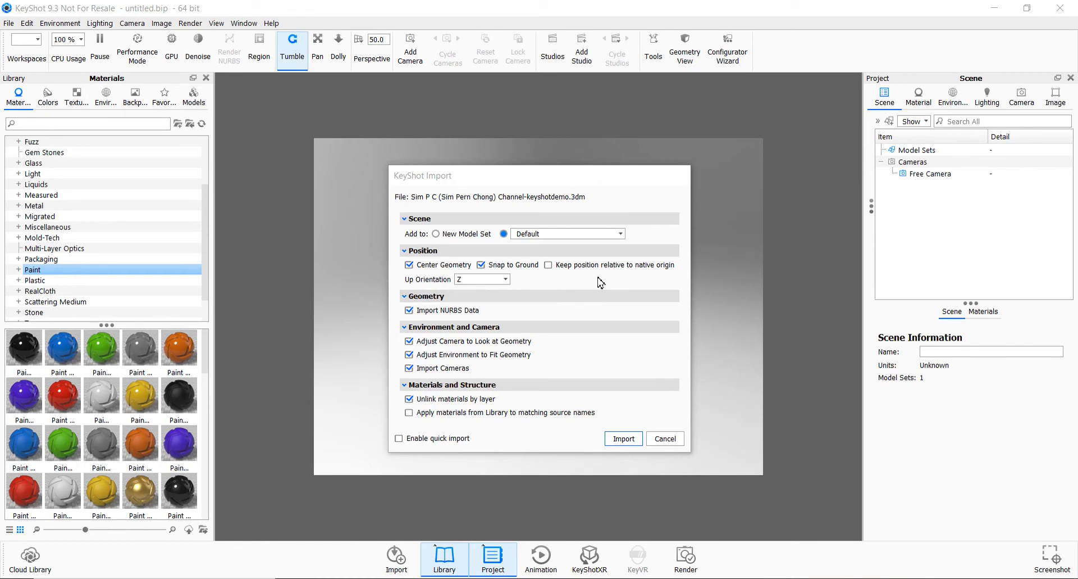
left_click(621, 438)
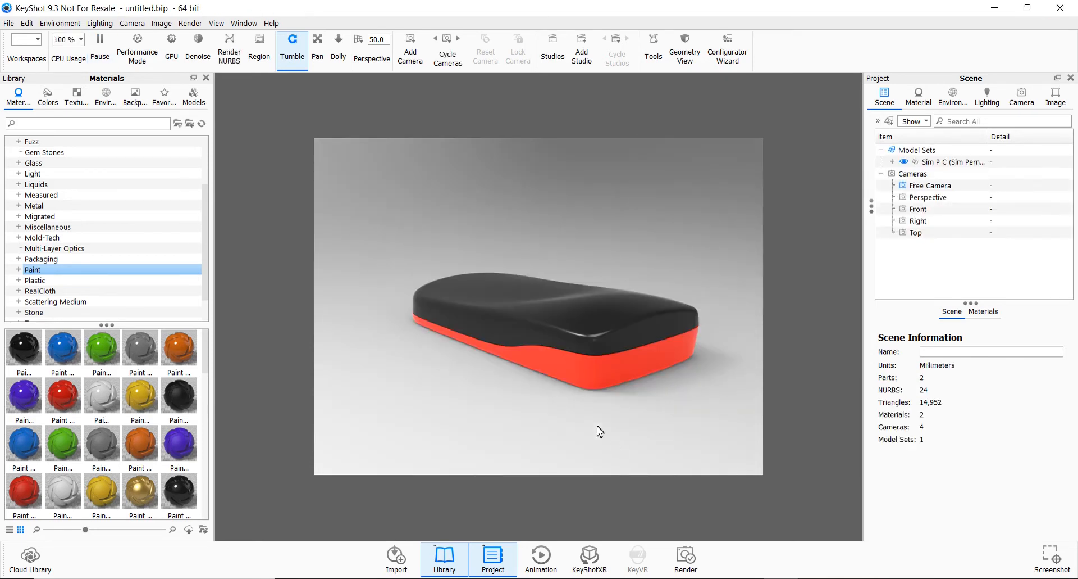
Orbit and zoom the camera to frame the model in a closer, raised three-quarter view
left_click_drag(493, 397, 693, 410)
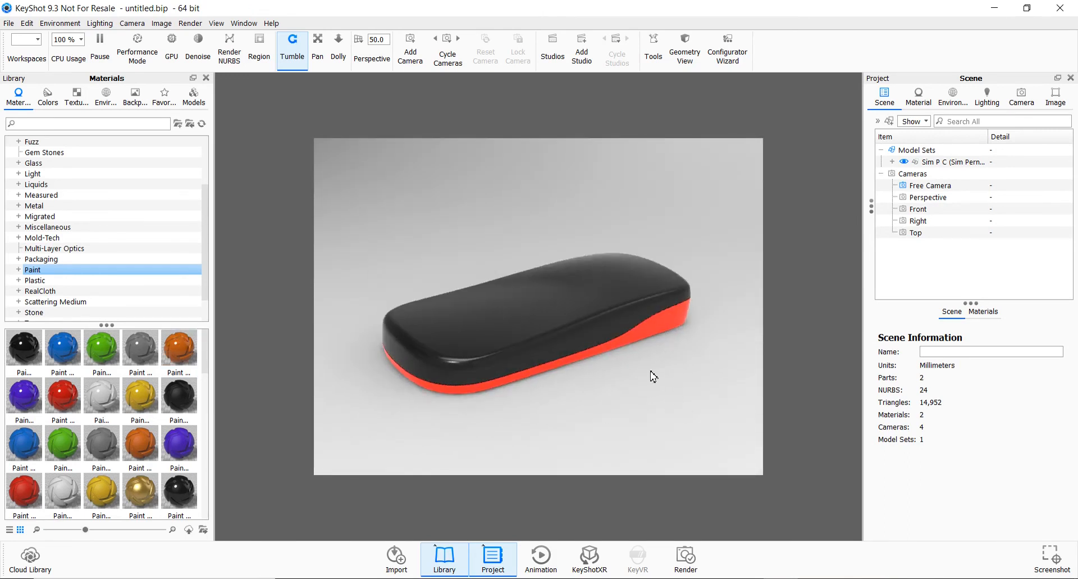
left_click_drag(651, 370, 675, 375)
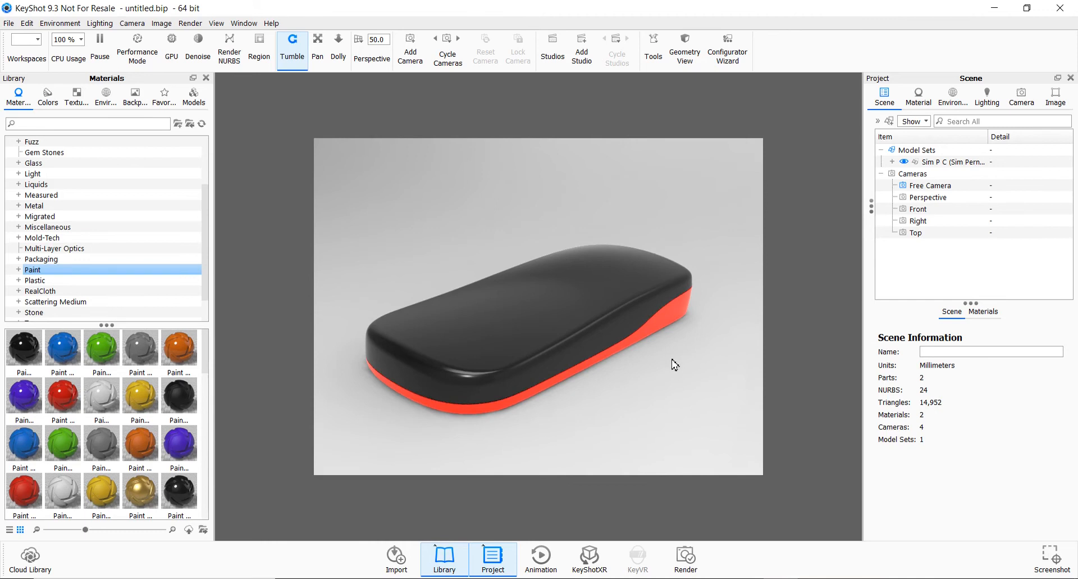
scroll(674, 364, "up", 2)
left_click_drag(686, 362, 700, 361)
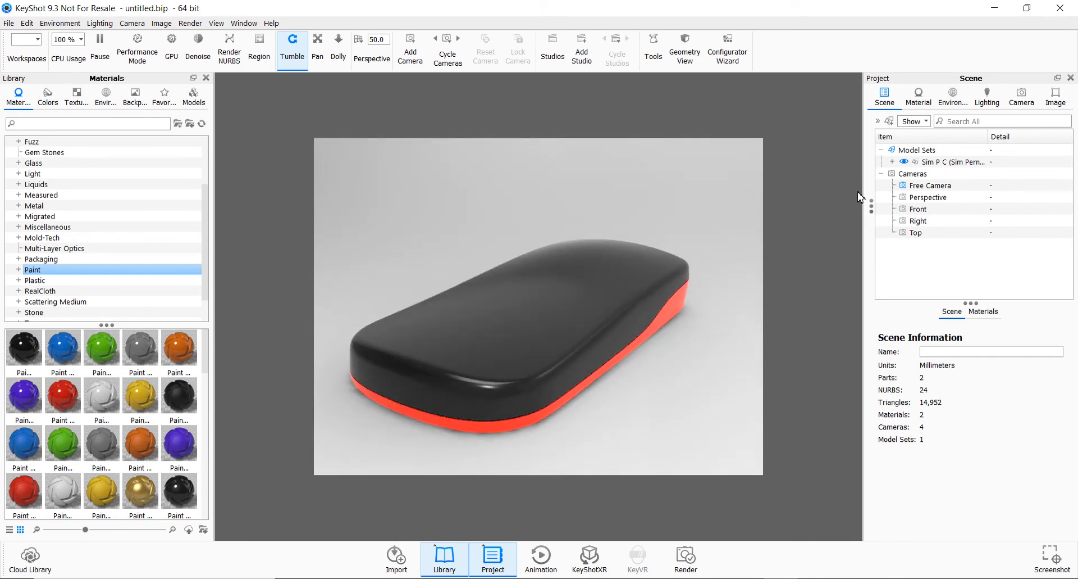
Expand the imported model in the scene tree and rename its Default group to "top cover"
left_click(893, 162)
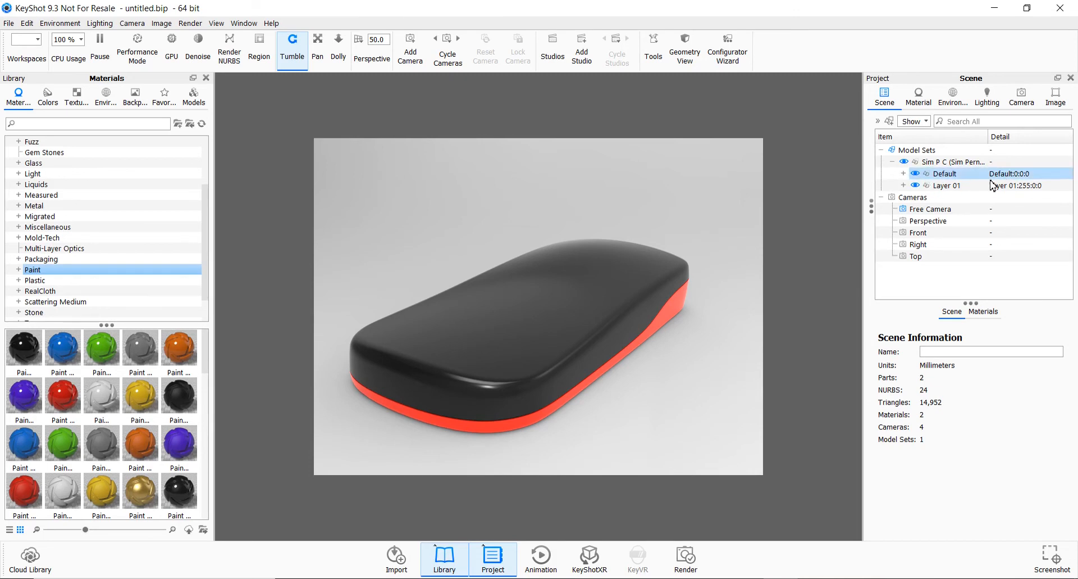
left_click(945, 174)
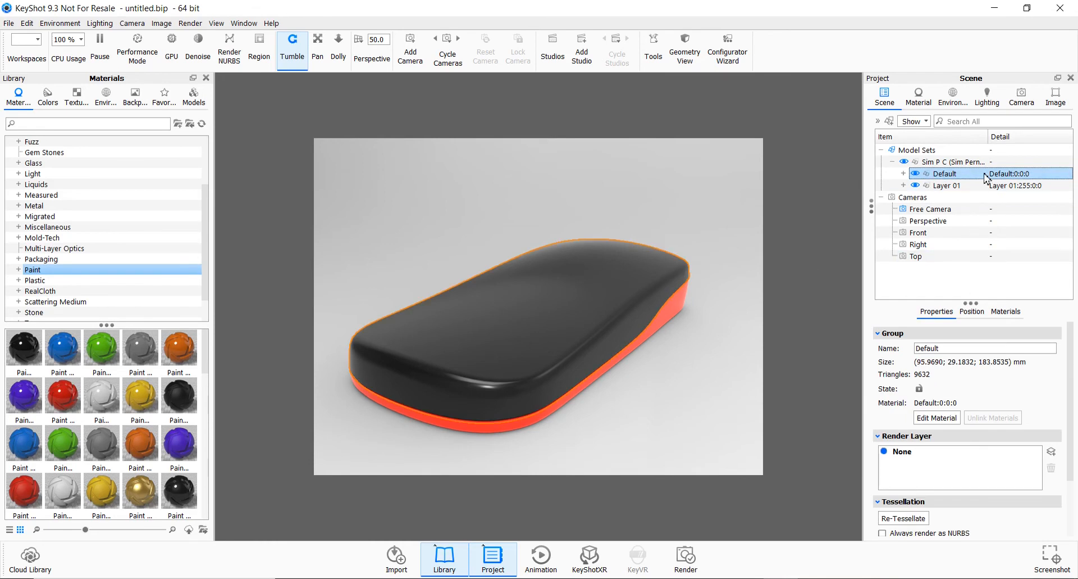
double_click(953, 349)
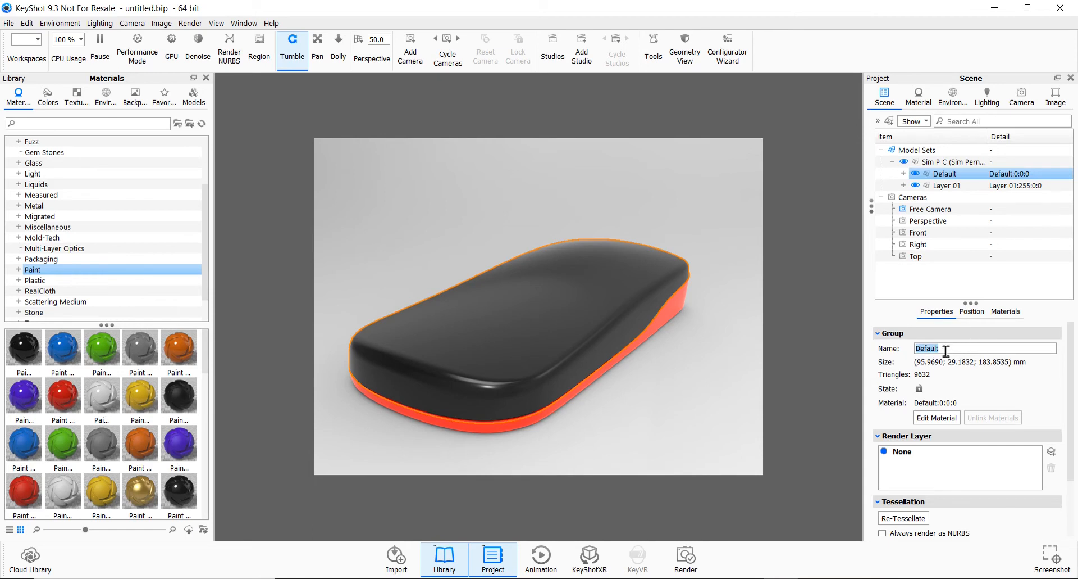
type("top cover")
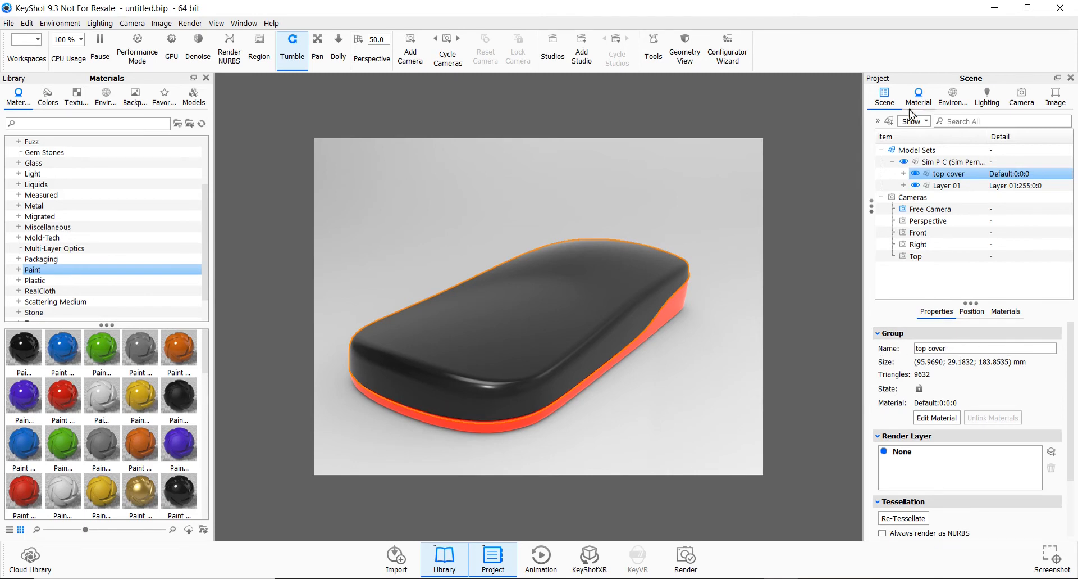
Rename the Layer 01 group to "bottom cover"
left_click(949, 186, "shift")
left_click(949, 186)
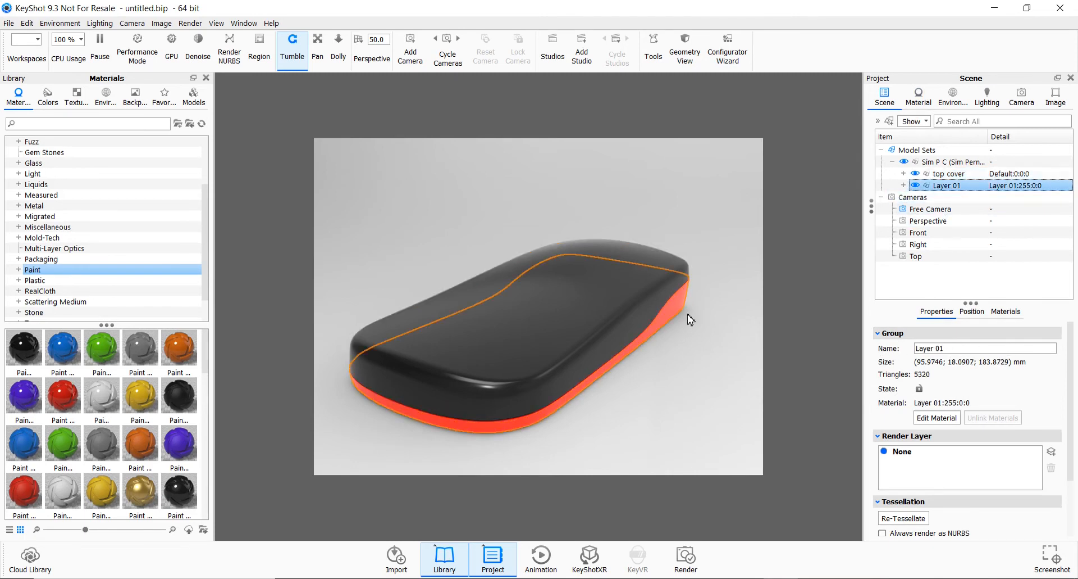
left_click_drag(964, 348, 889, 351)
type("bottom cover")
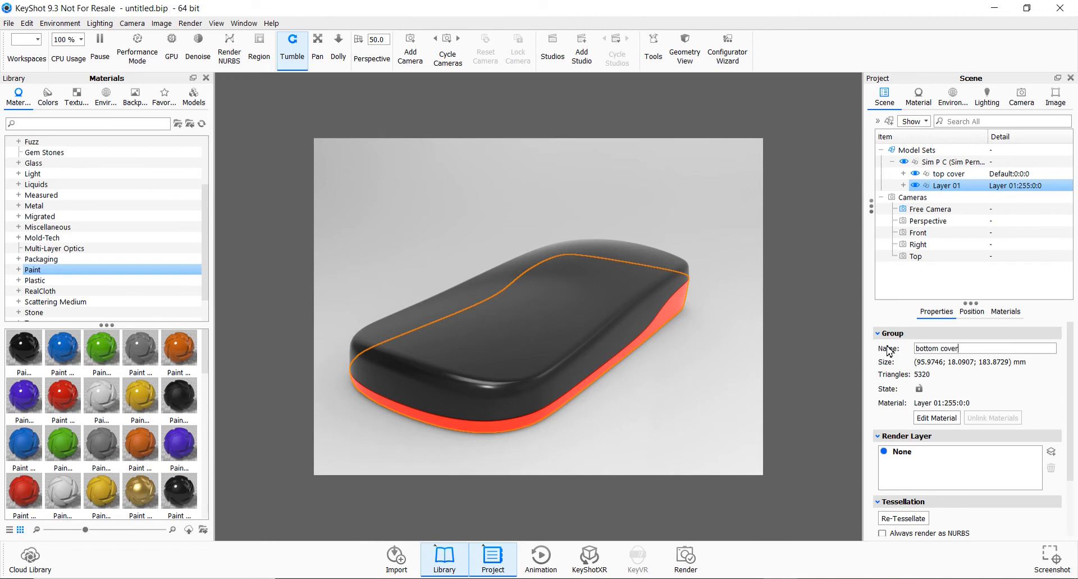
key("Return")
Start a Turntable animation with the Animation Wizard and apply it to the whole imported model
left_click(1056, 97)
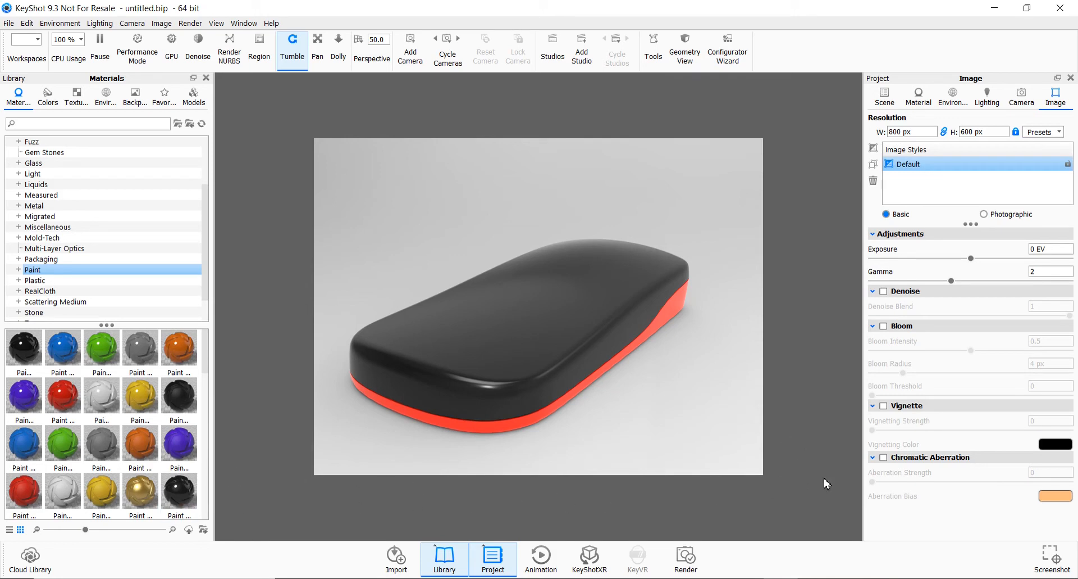
left_click(542, 560)
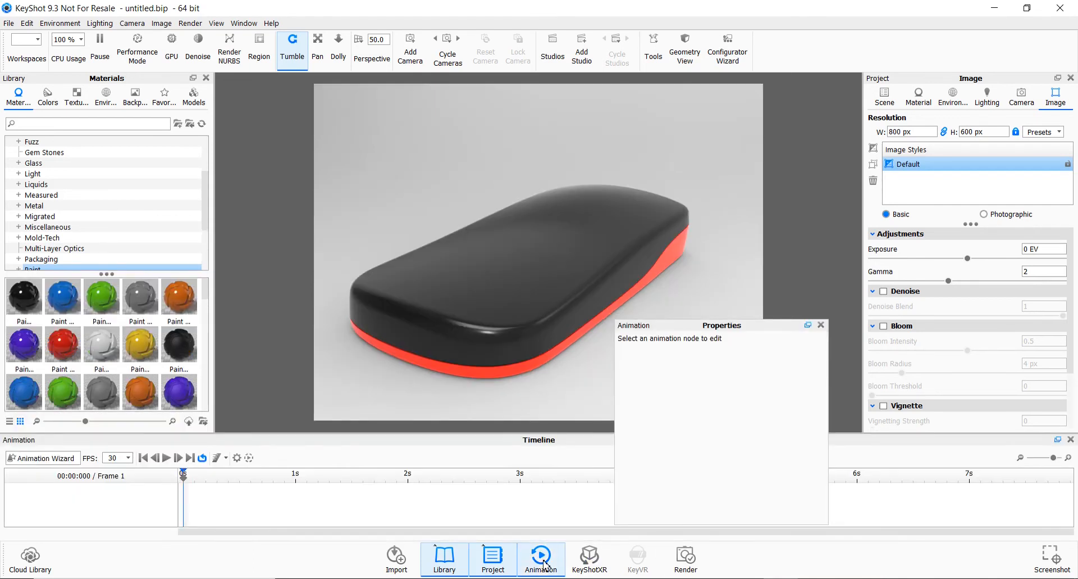
left_click_drag(703, 328, 734, 323)
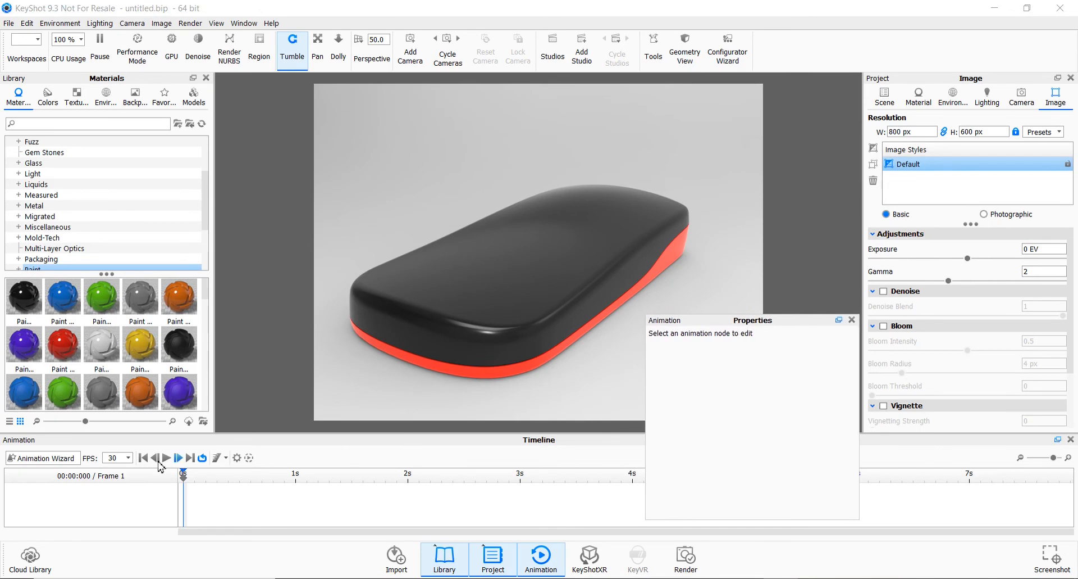
left_click(45, 458)
left_click_drag(507, 122, 340, 162)
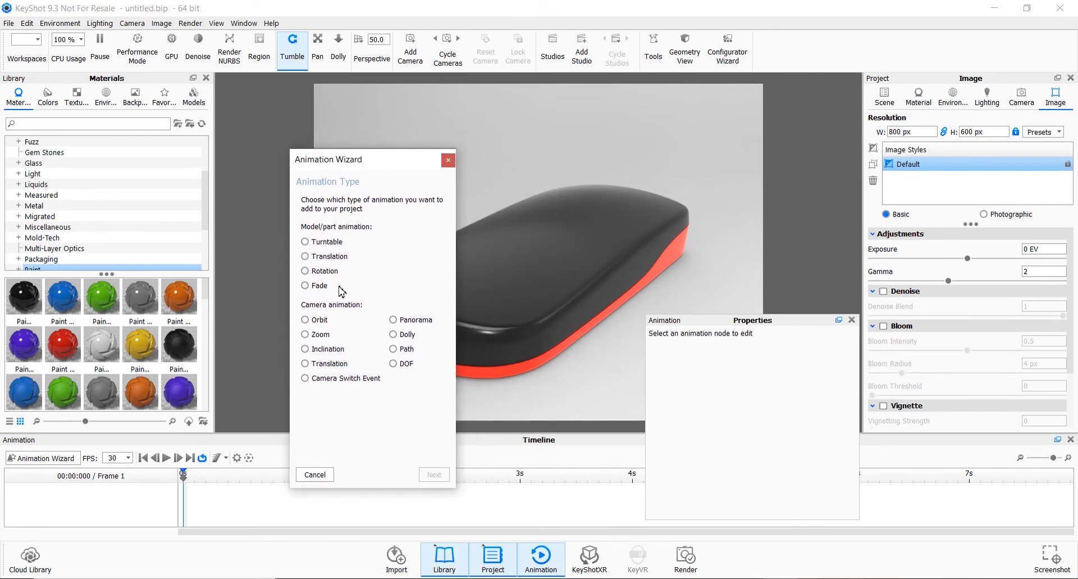
left_click_drag(367, 164, 342, 174)
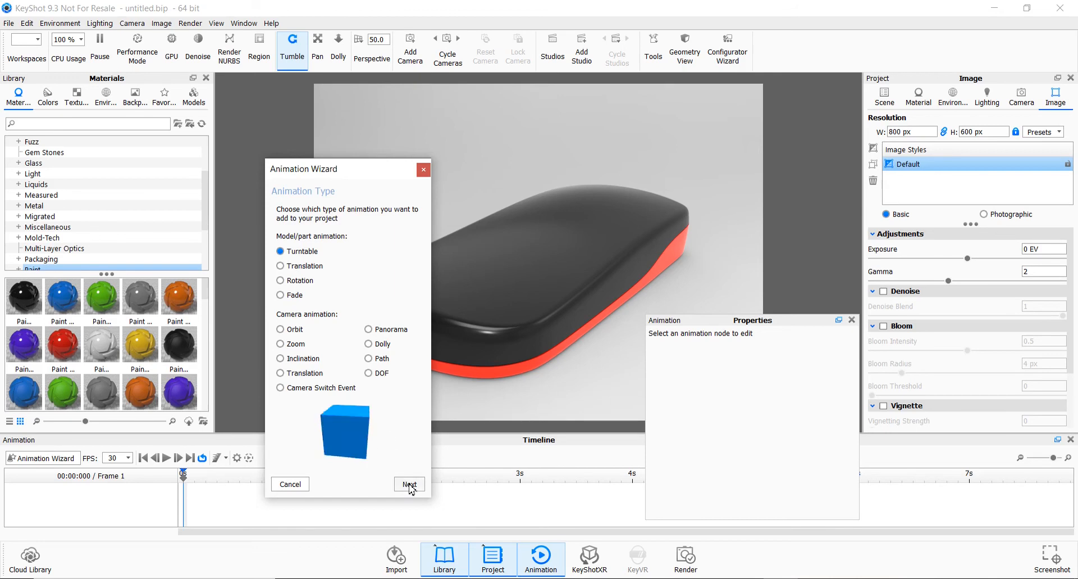
left_click(414, 484)
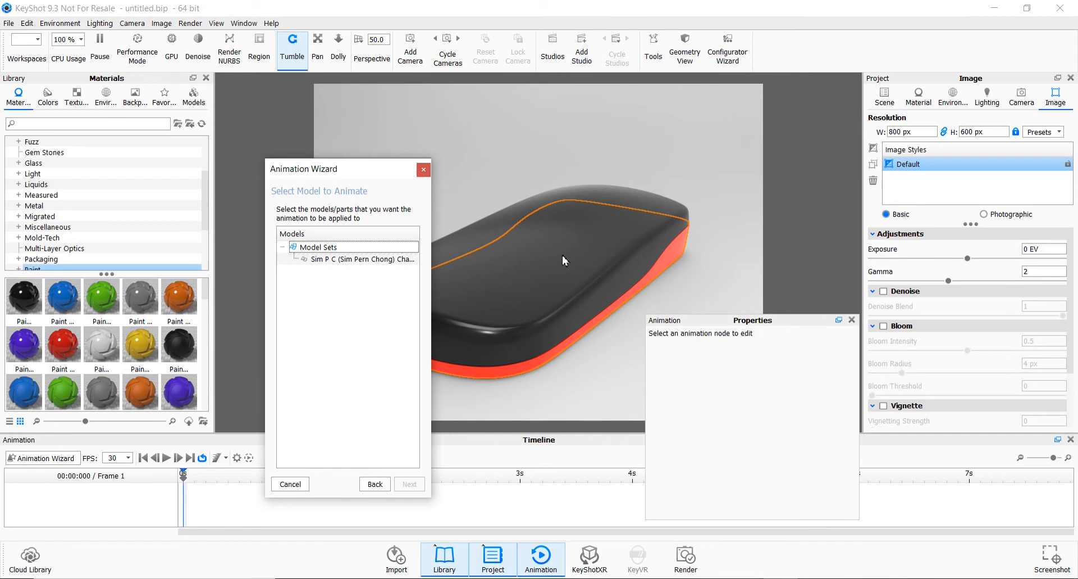
left_click(350, 260)
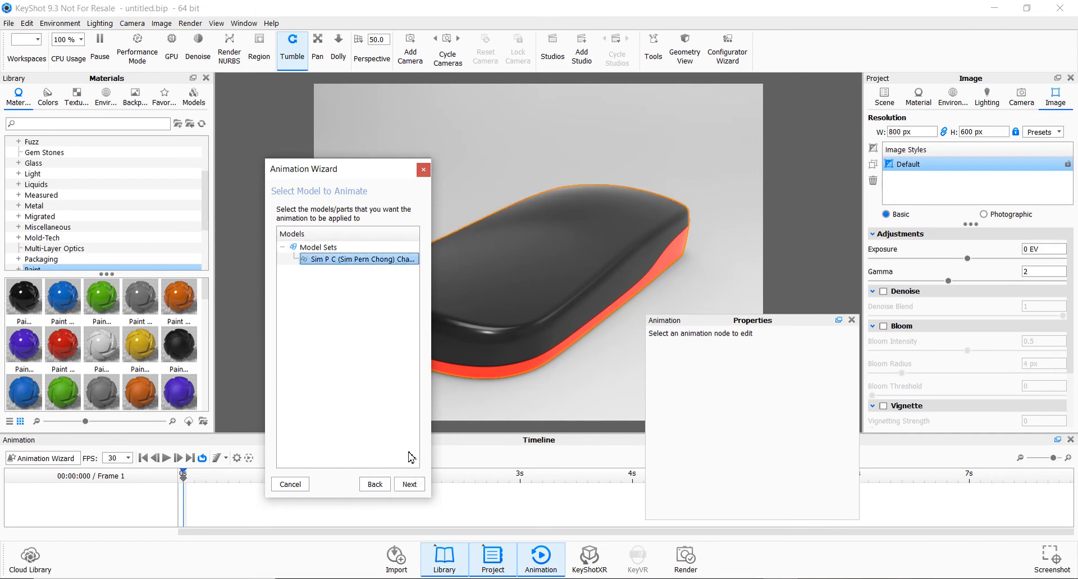
left_click(409, 484)
Set the turntable direction to Counter Clockwise and its duration to 6 s, and finish creating the animation
left_click_drag(360, 170, 291, 129)
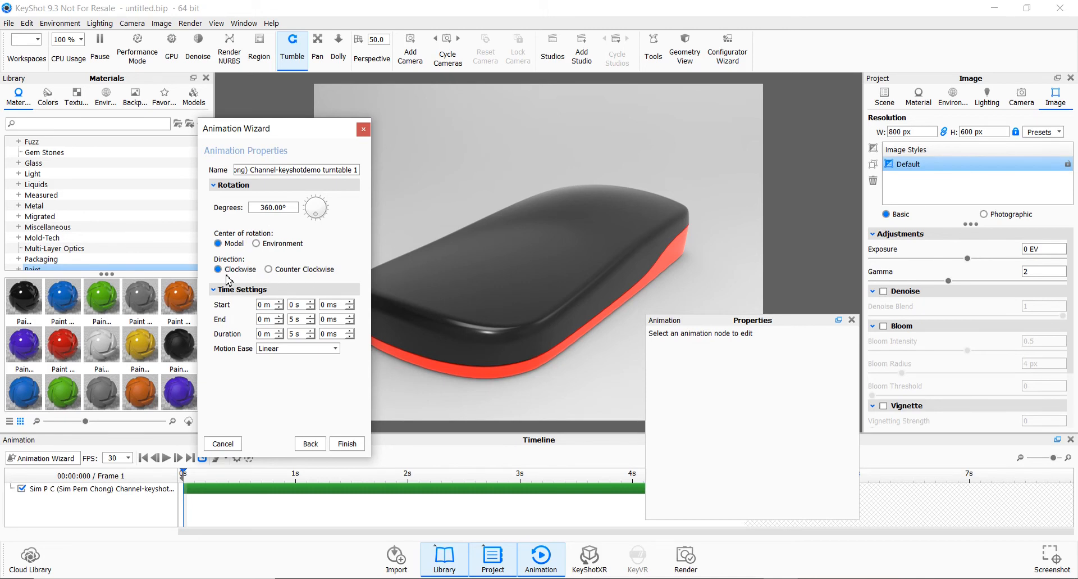
left_click(268, 270)
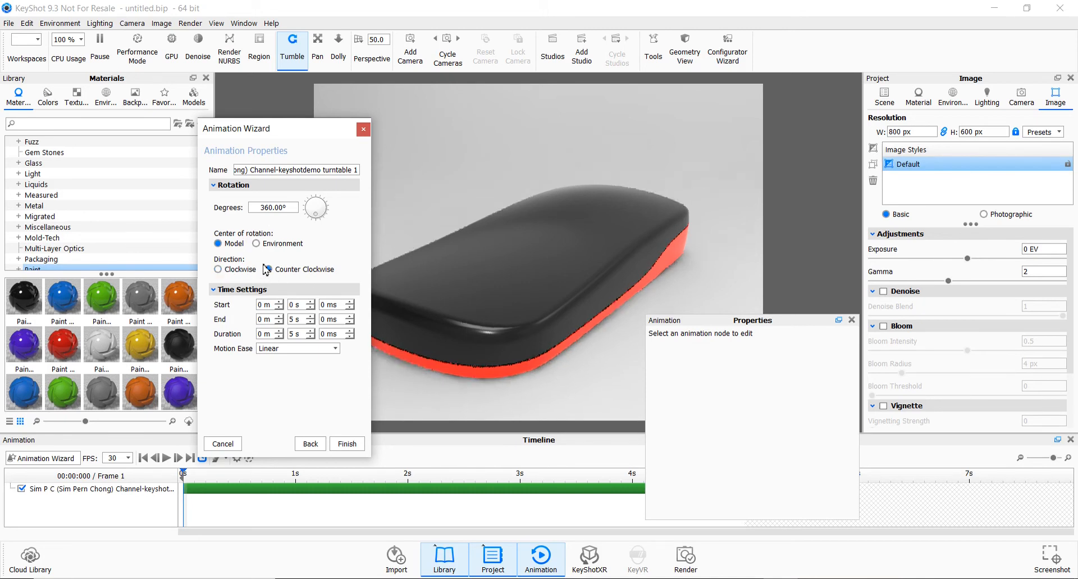
double_click(296, 336)
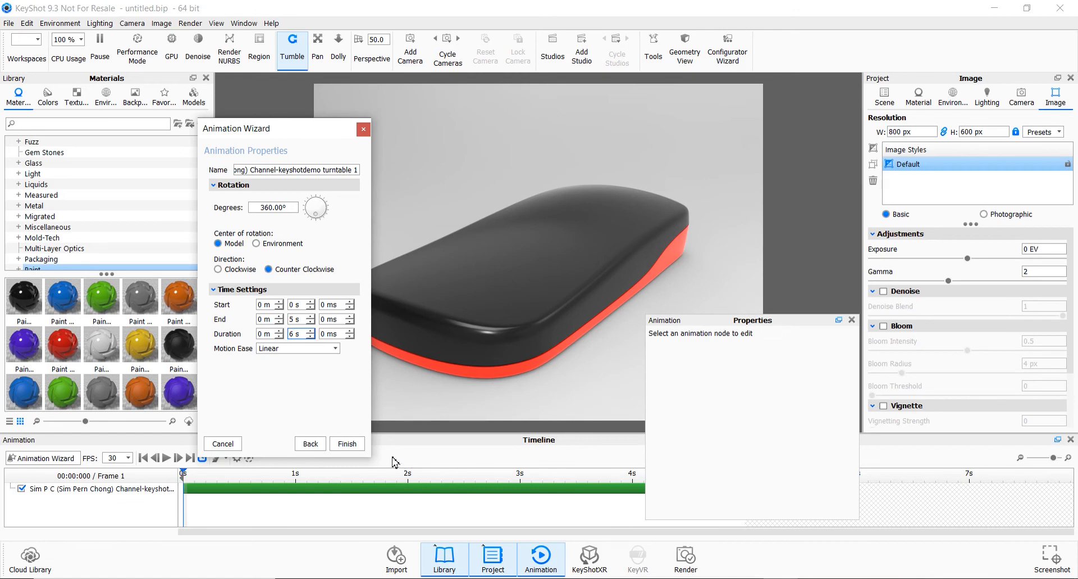
left_click(348, 443)
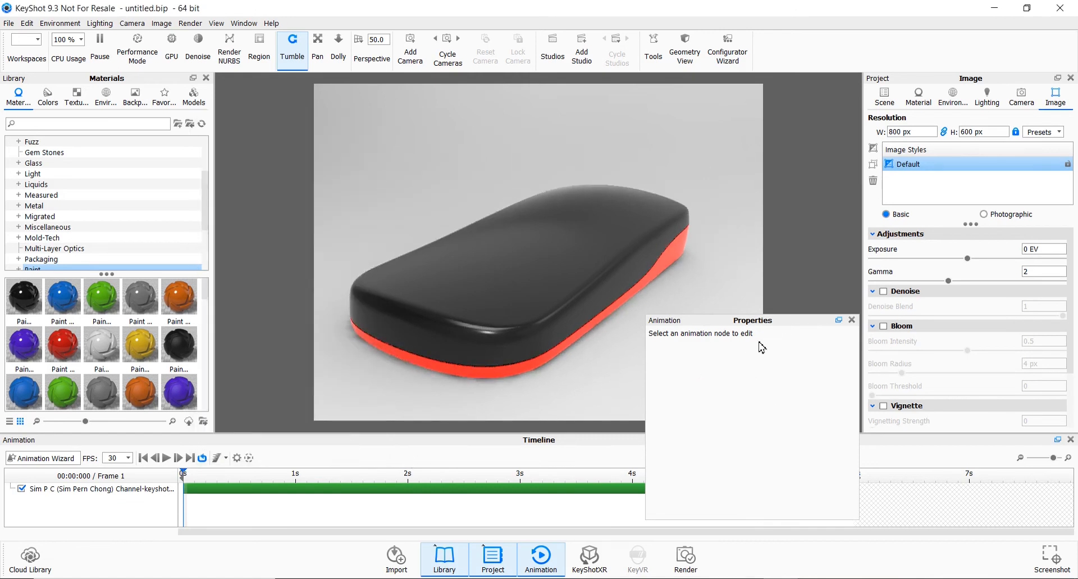
Play back the turntable animation in the viewport, stop it, and return the playhead to the start of the timeline
left_click(741, 319)
left_click_drag(740, 319, 725, 195)
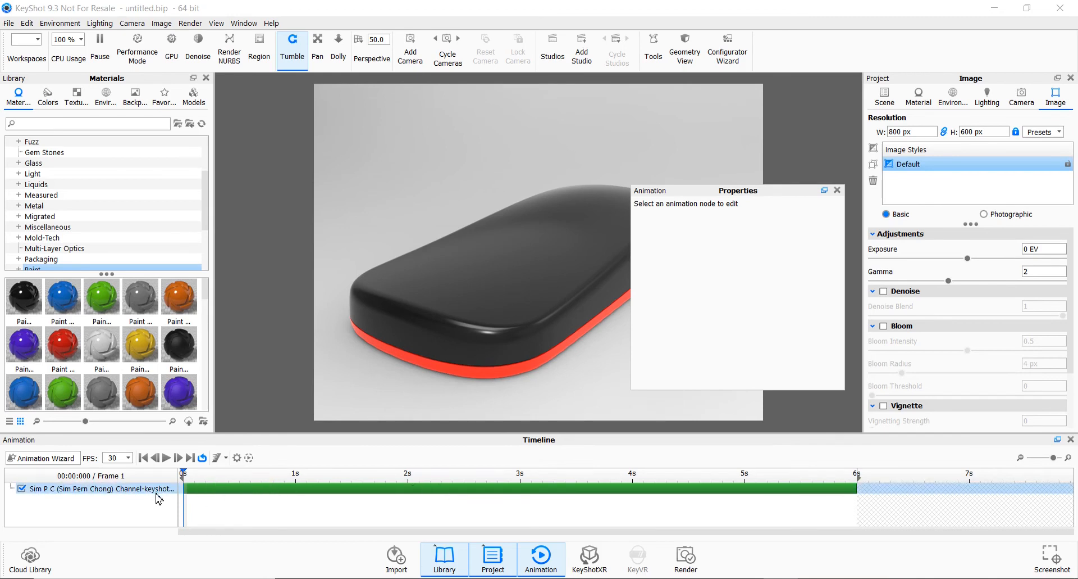
left_click_drag(187, 476, 259, 486)
left_click(167, 457)
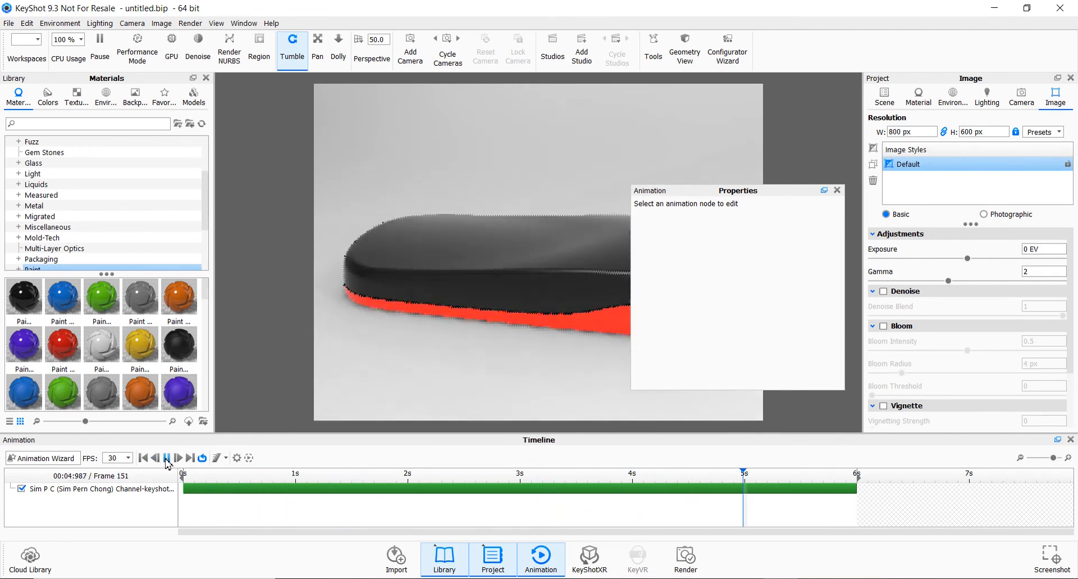
left_click(166, 457)
left_click_drag(744, 474, 184, 475)
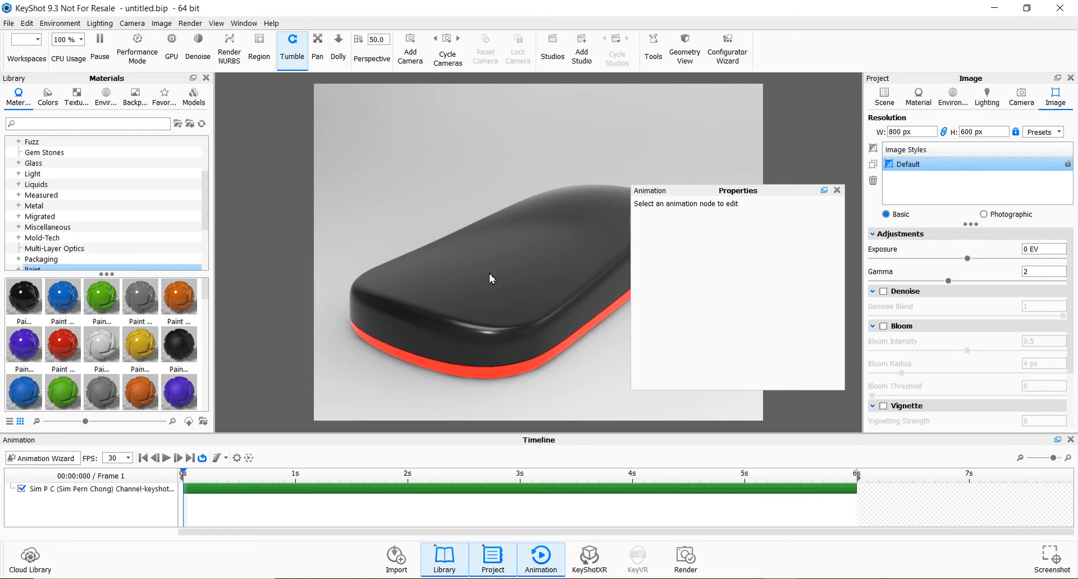
Start a model/part Translation animation with the Animation Wizard and apply it to the top cover
left_click_drag(700, 192, 743, 294)
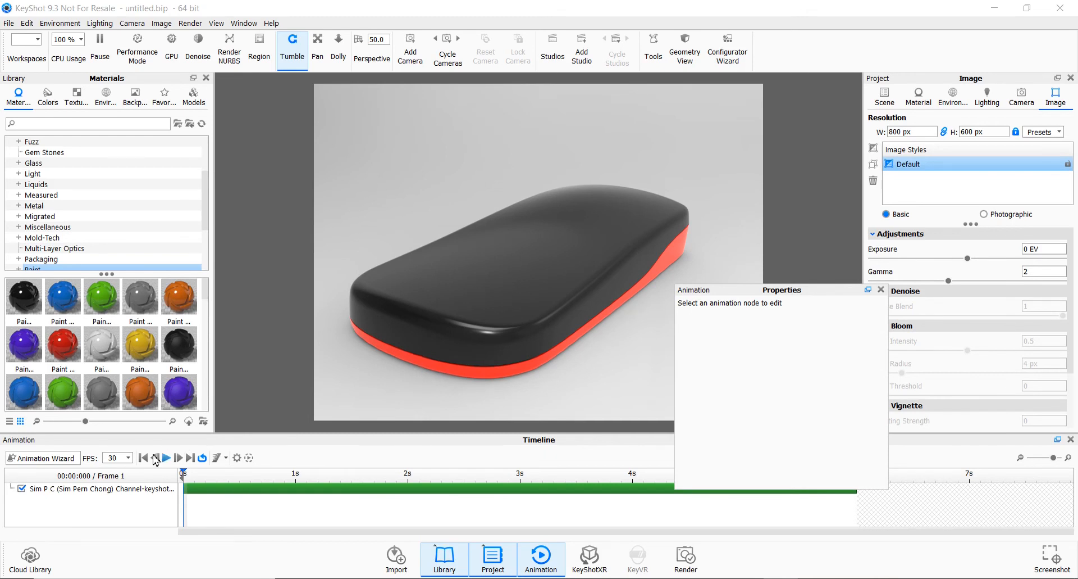
left_click(68, 459)
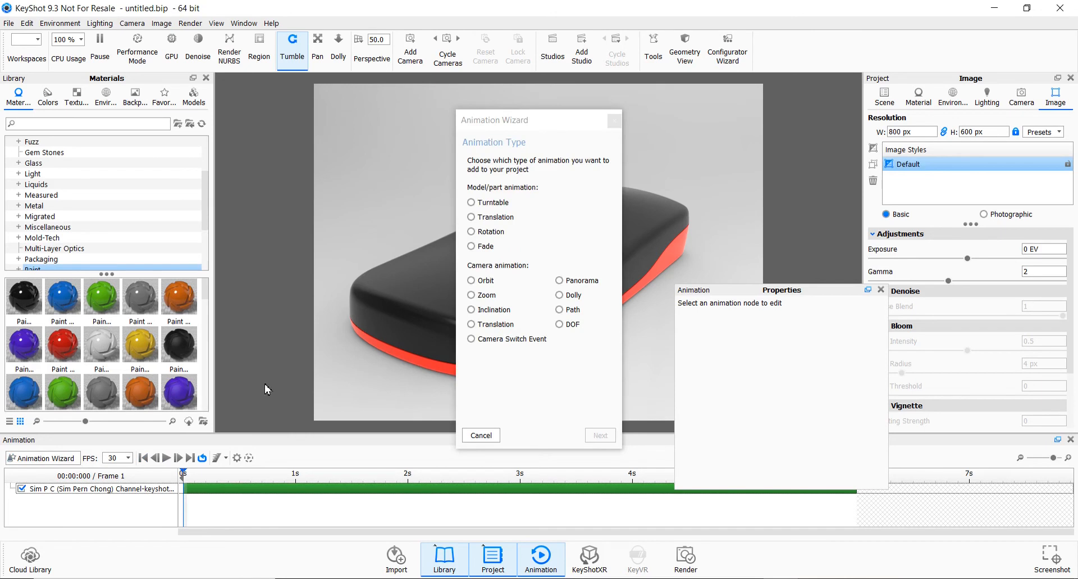
left_click_drag(553, 125, 441, 127)
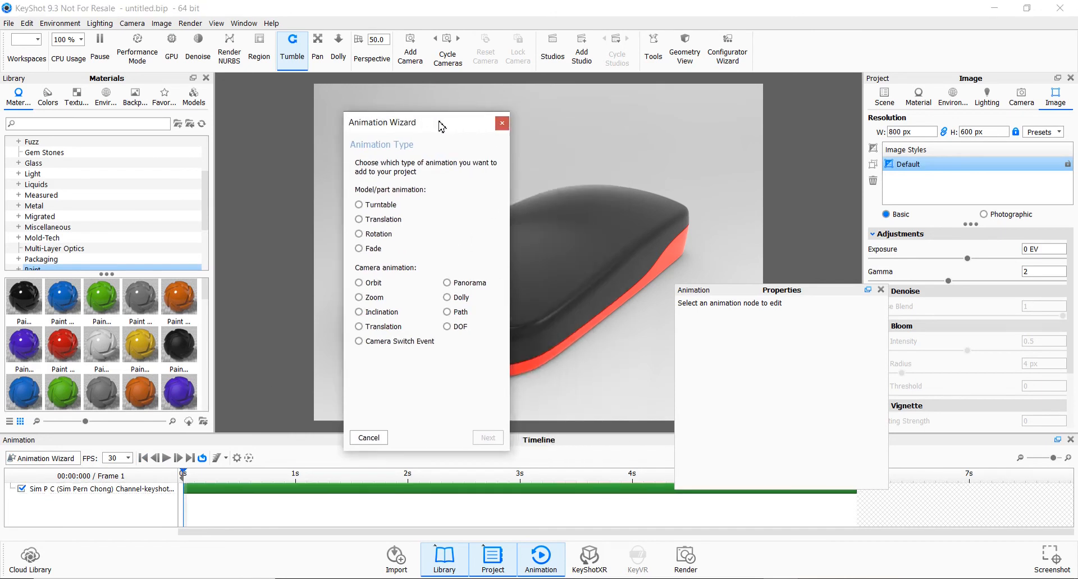
left_click(360, 220)
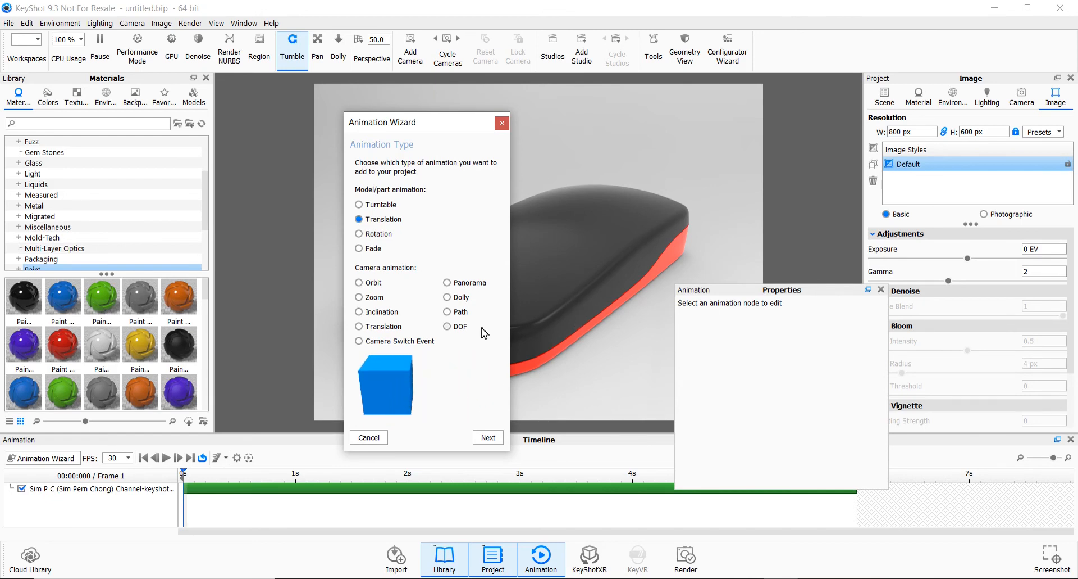
left_click(483, 441)
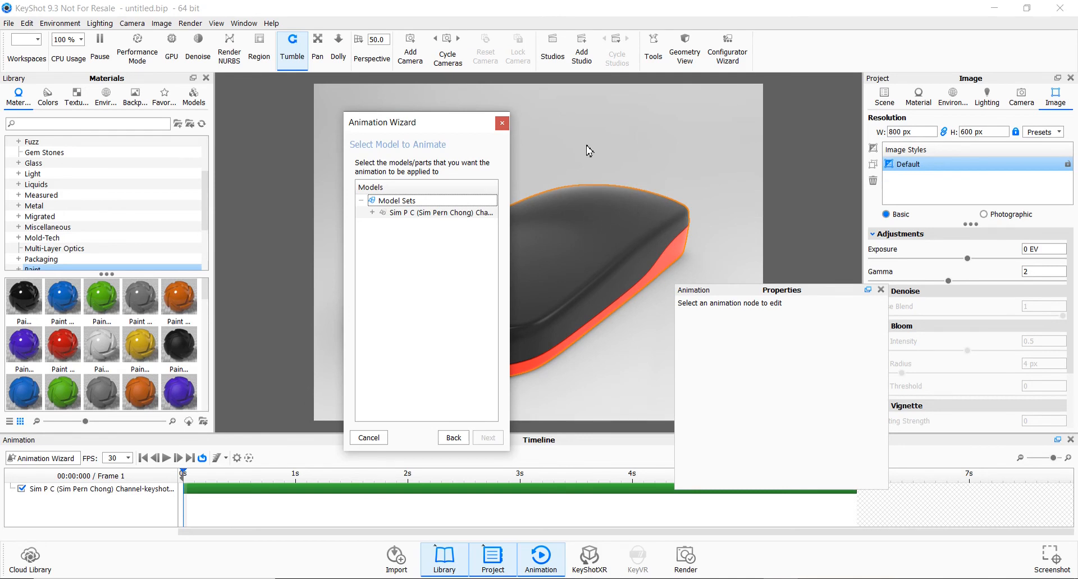
left_click(371, 213)
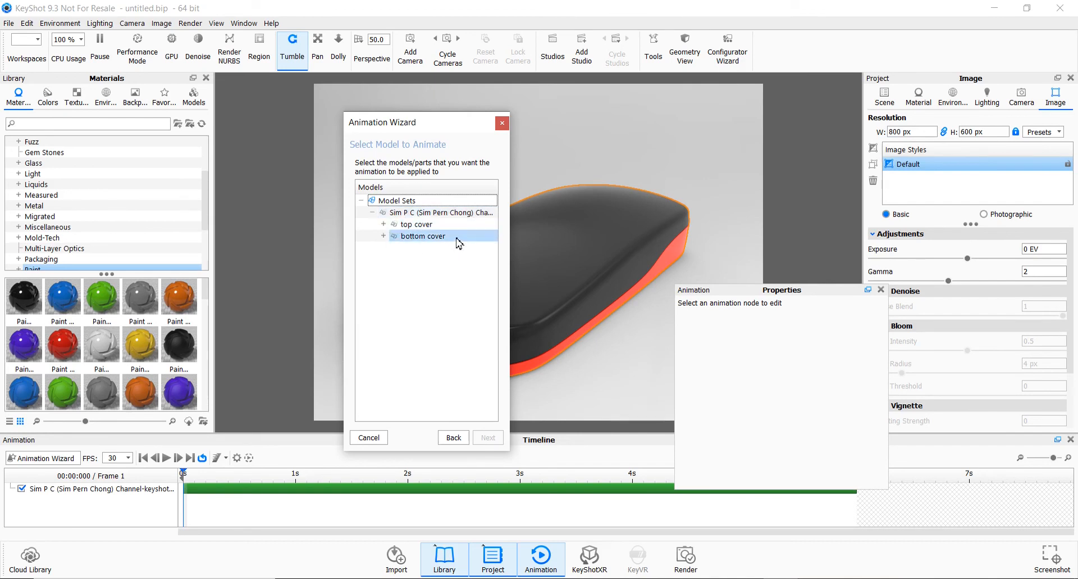
left_click(410, 225)
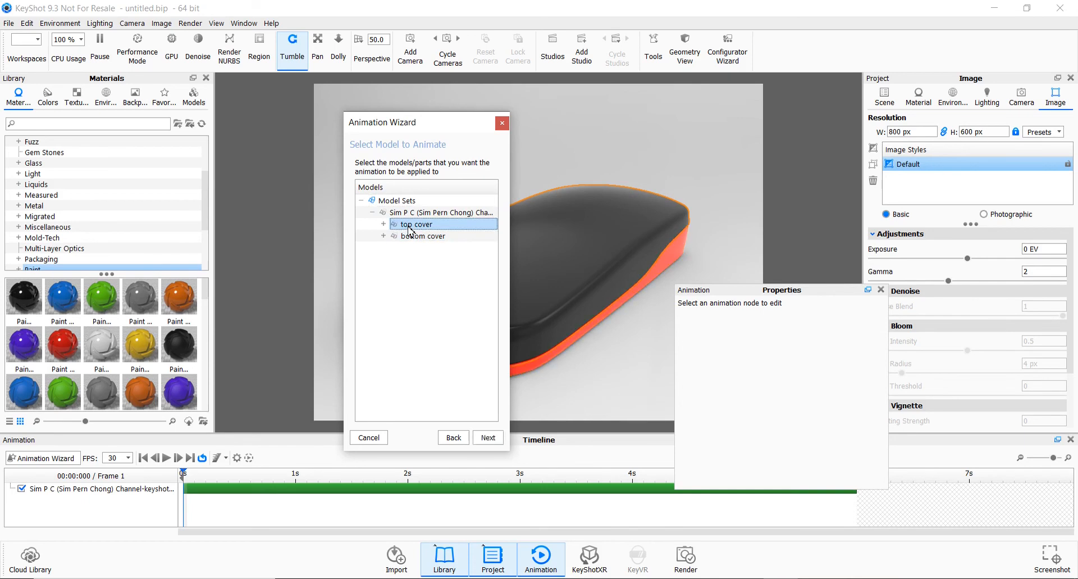
left_click(483, 438)
Set the top cover translation to 50 in Y with a duration of 4 s, and finish creating the animation
left_click_drag(423, 124, 343, 127)
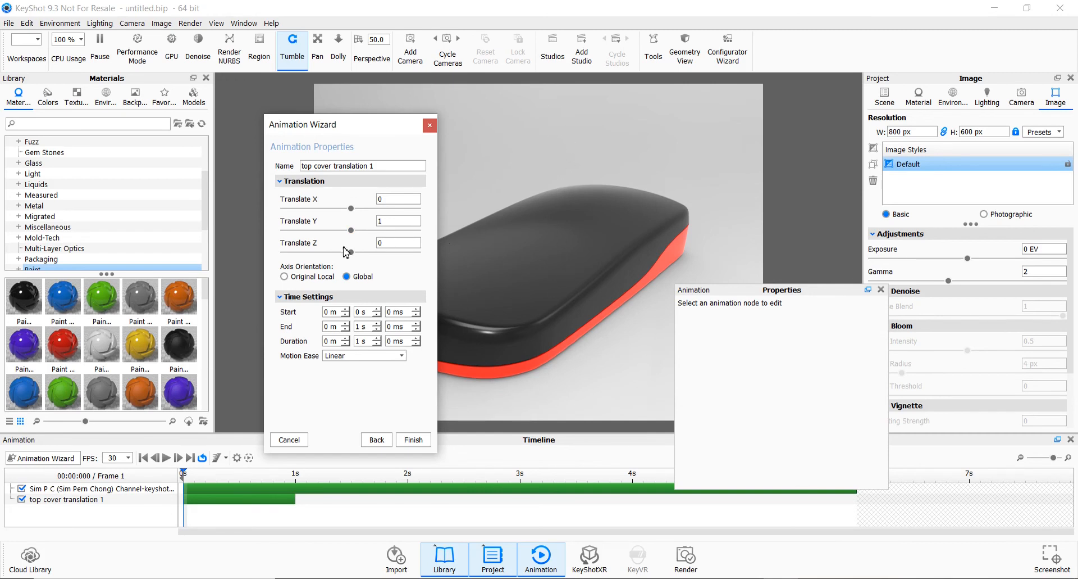
left_click(387, 222)
left_click(357, 341)
left_click(414, 441)
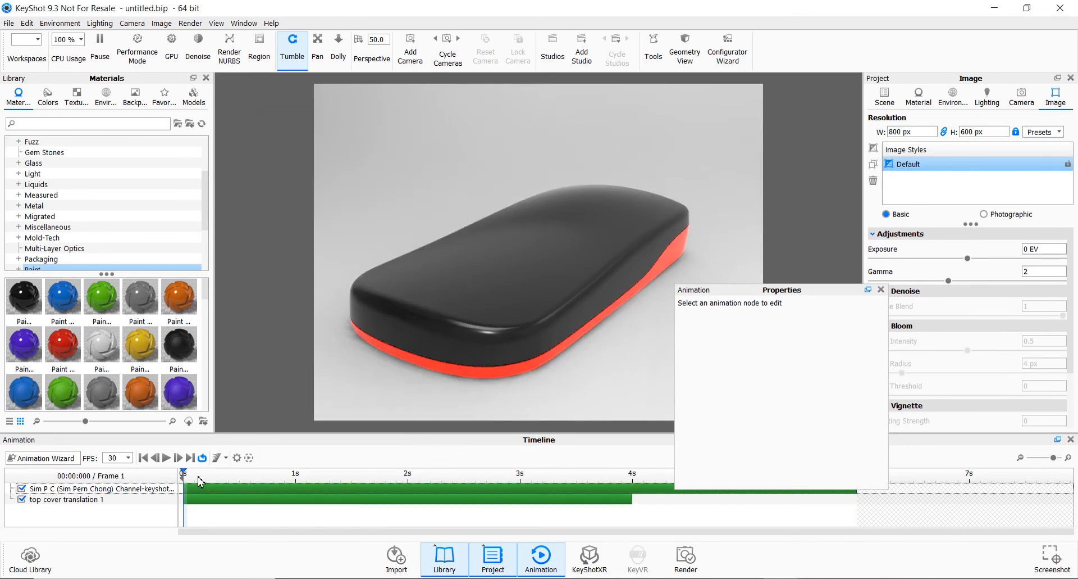
Disable the whole-model turntable animation in the timeline so only the top cover translation plays
mouse_move(191, 479)
left_mouse_down()
mouse_move(596, 502)
mouse_move(209, 474)
mouse_move(636, 516)
mouse_move(194, 474)
left_mouse_up()
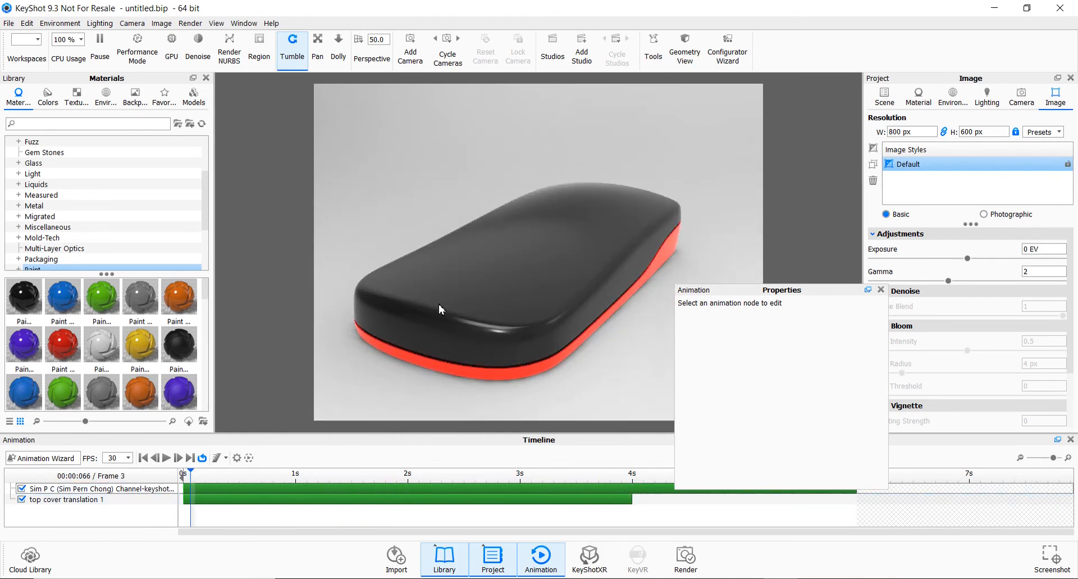
left_click(29, 488)
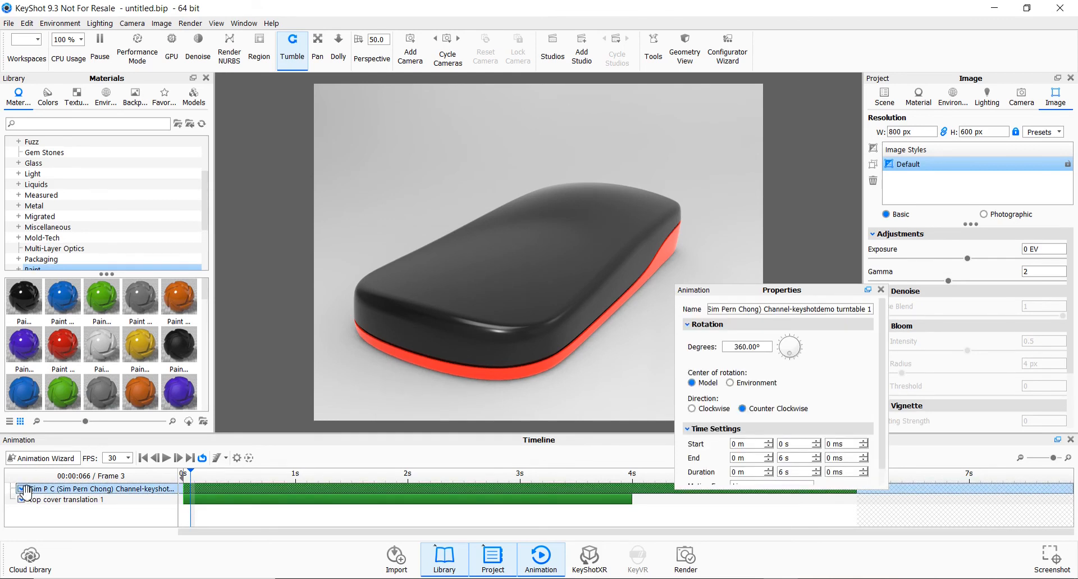
left_click(22, 487)
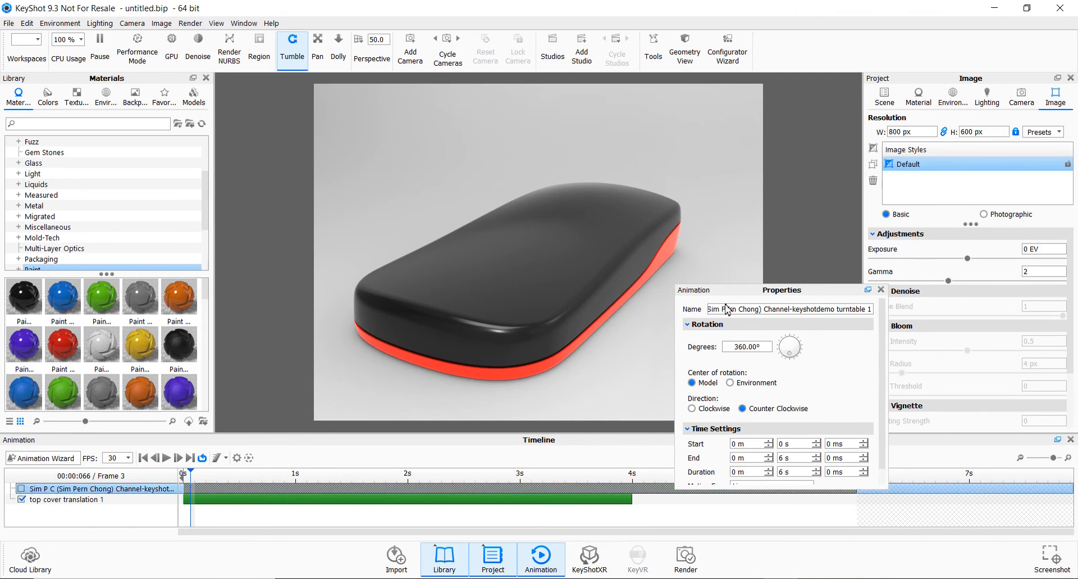
left_click_drag(739, 296, 744, 260)
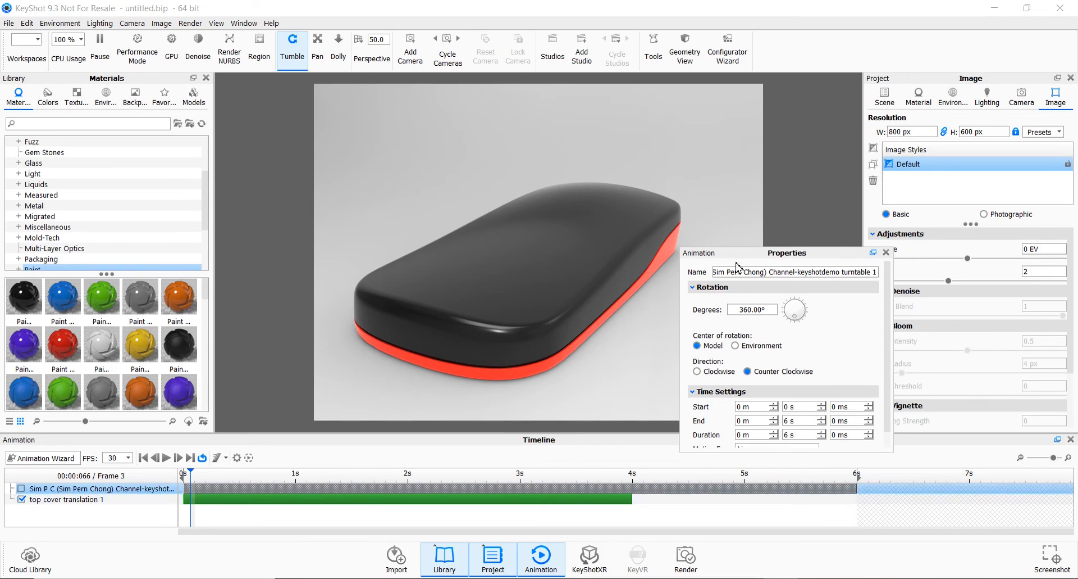
Scrub through the top cover translation, and shift it along the timeline to start at 1 s
left_click_drag(198, 480, 427, 476)
left_click(187, 473)
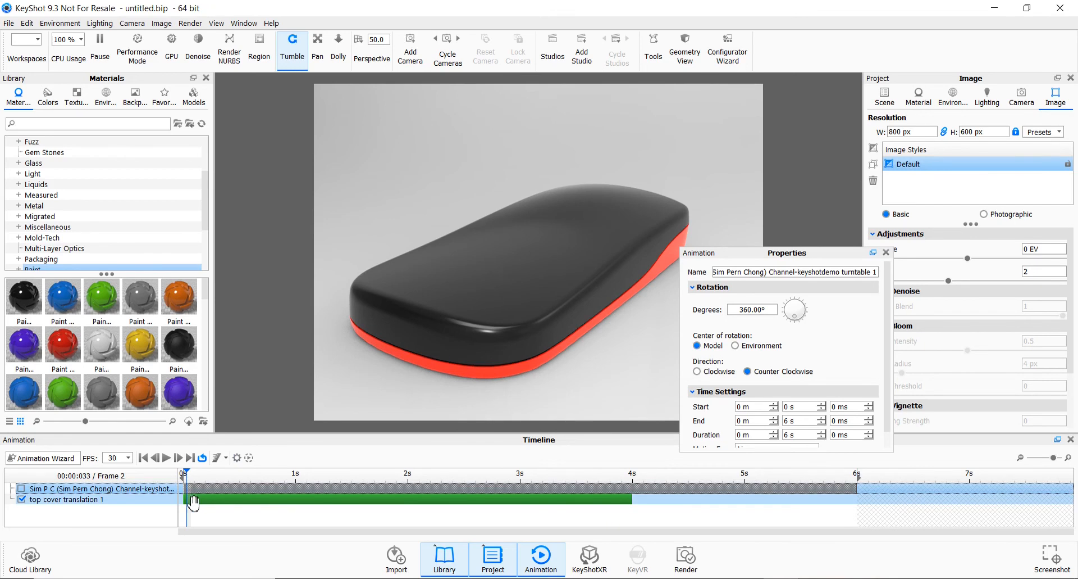
left_click(223, 498)
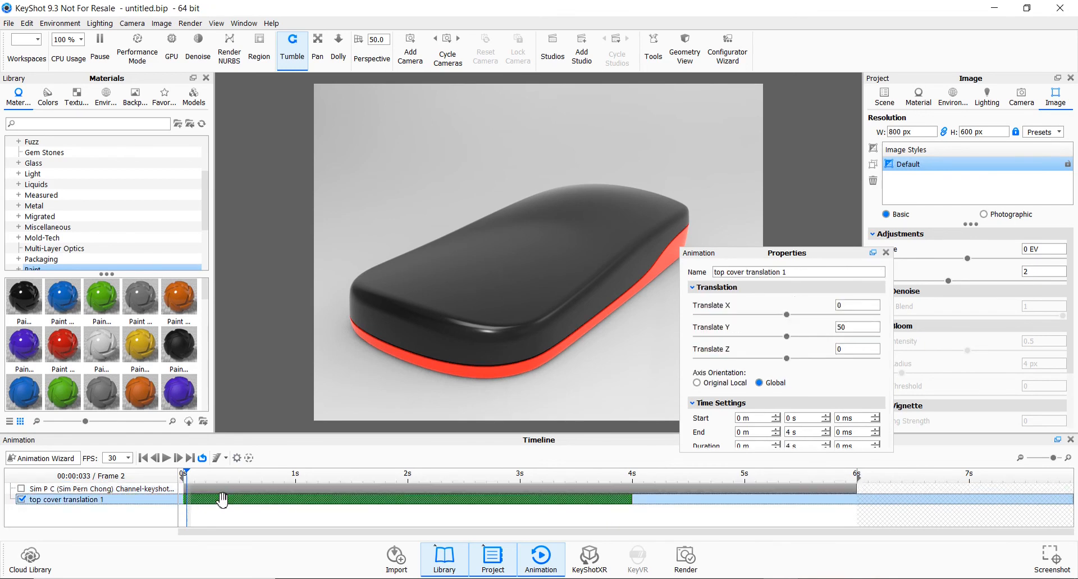
left_click_drag(222, 498, 336, 507)
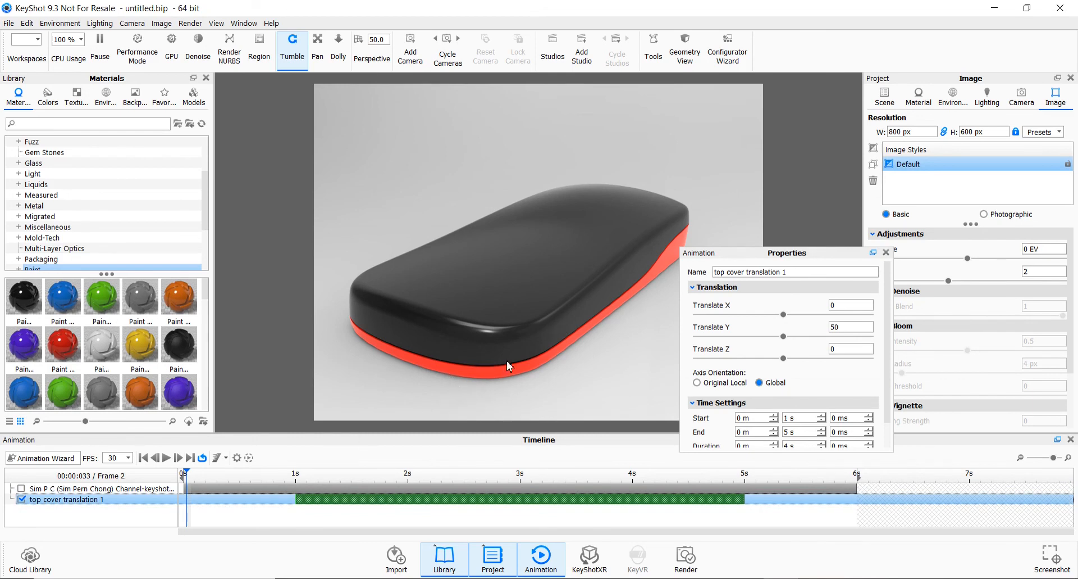
Start a second model/part Translation animation with the Animation Wizard and apply it to the bottom cover
left_click(43, 459)
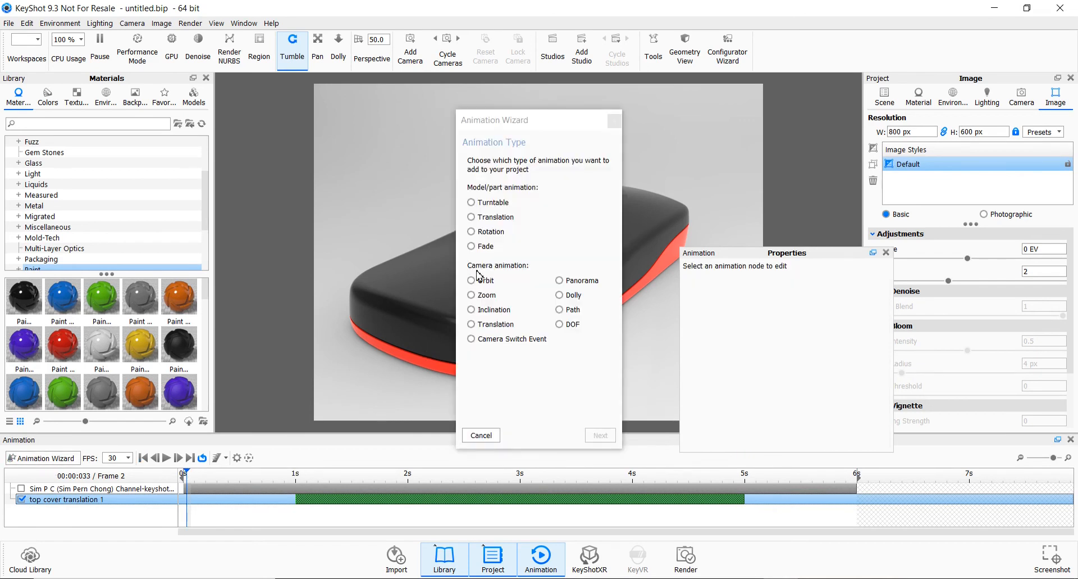
left_click(474, 218)
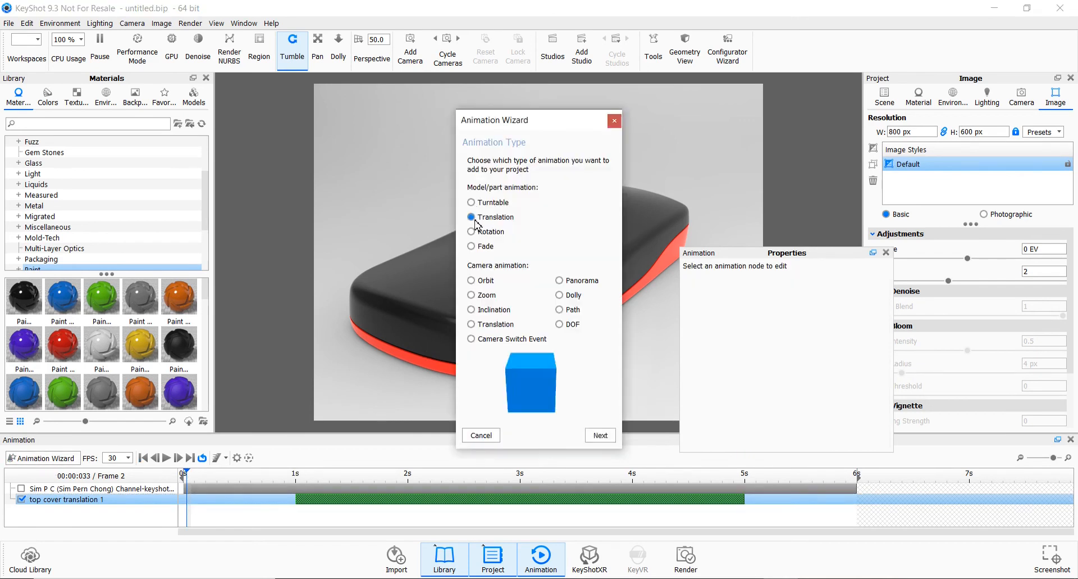
left_click(601, 436)
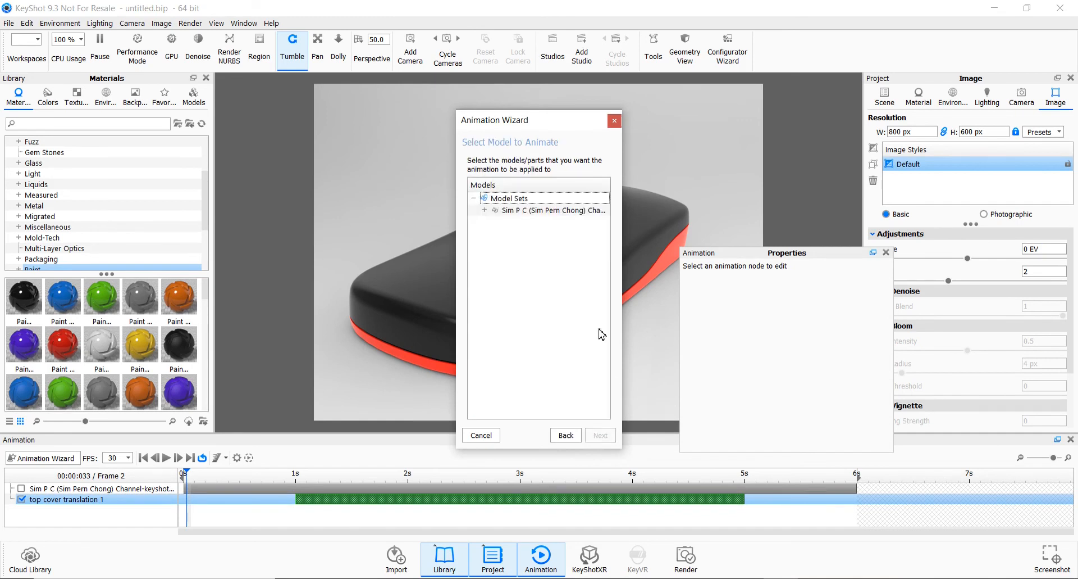
left_click(485, 210)
left_click(518, 235)
left_click(528, 236)
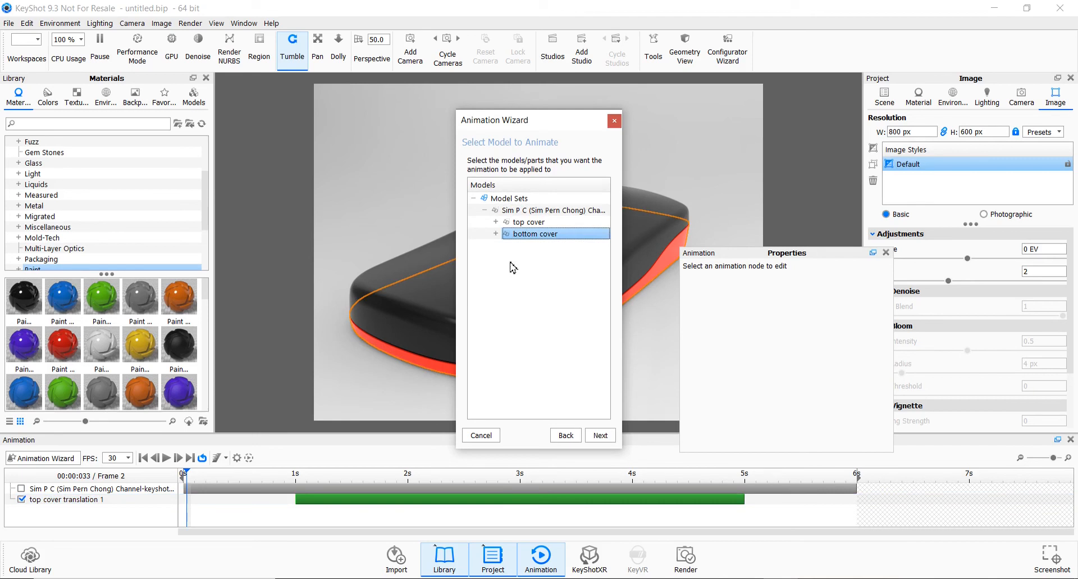
left_click(601, 435)
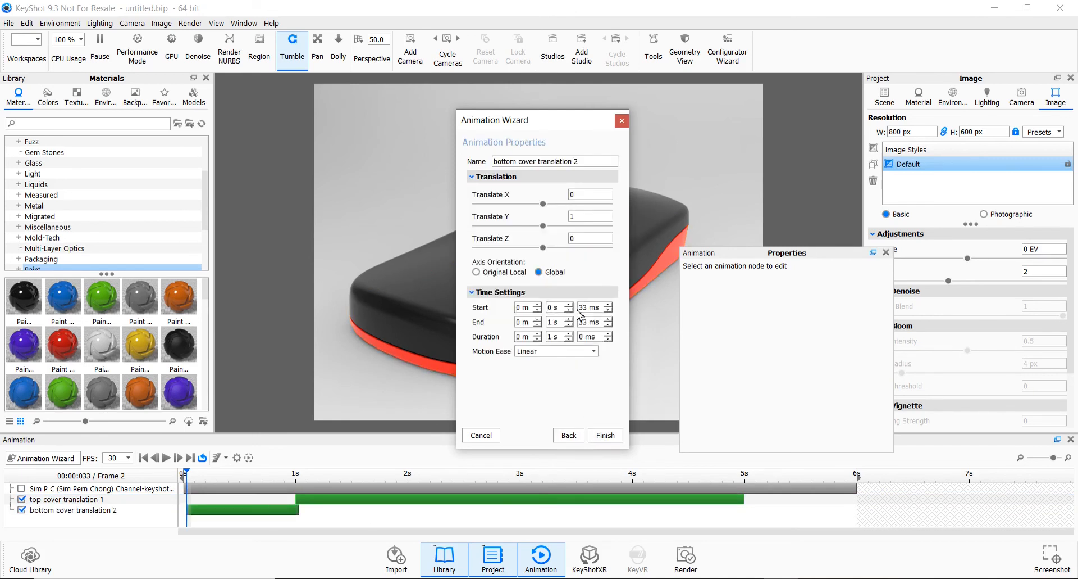
Set the bottom cover translation to 30 in Y with a duration of 2 s, and finish creating the animation
double_click(572, 217)
type("30")
left_click(548, 337)
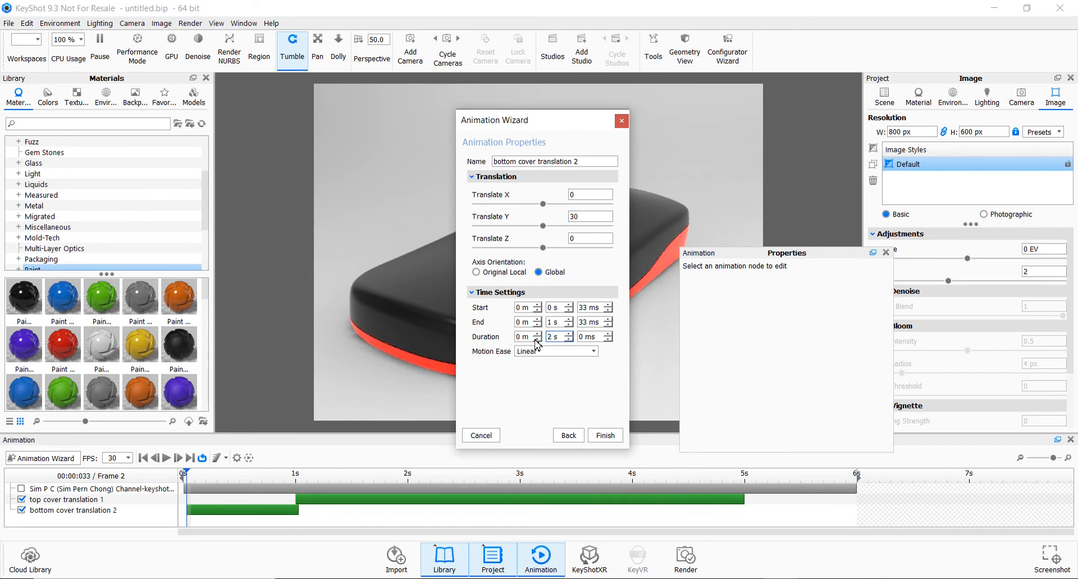
left_click(606, 435)
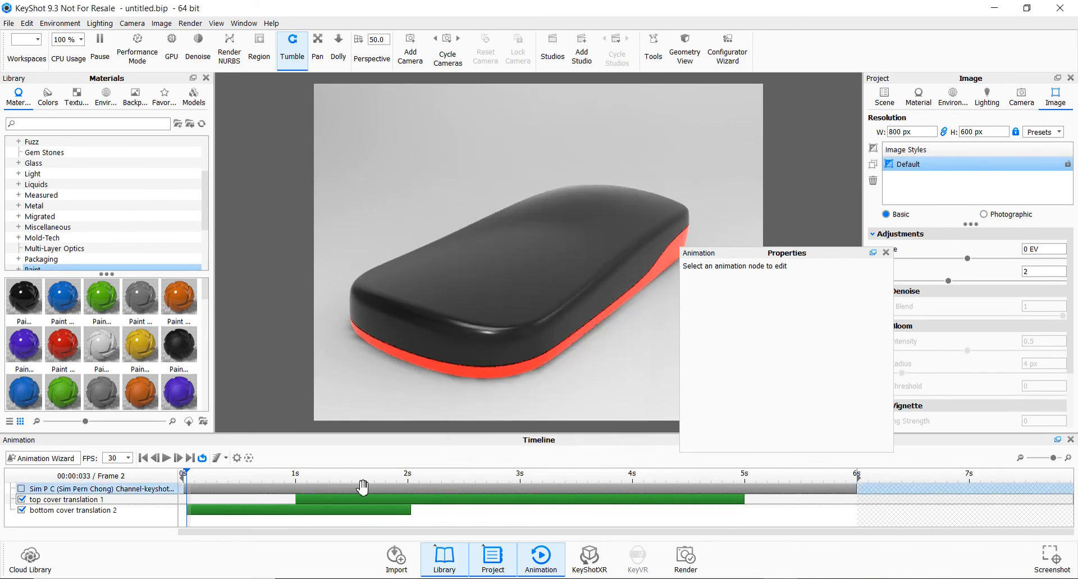
Shift the bottom cover translation along the timeline to start at 3.3 s, scrubbing the playhead to check the motion
mouse_move(192, 481)
left_mouse_down()
mouse_move(472, 507)
mouse_move(181, 487)
left_mouse_up()
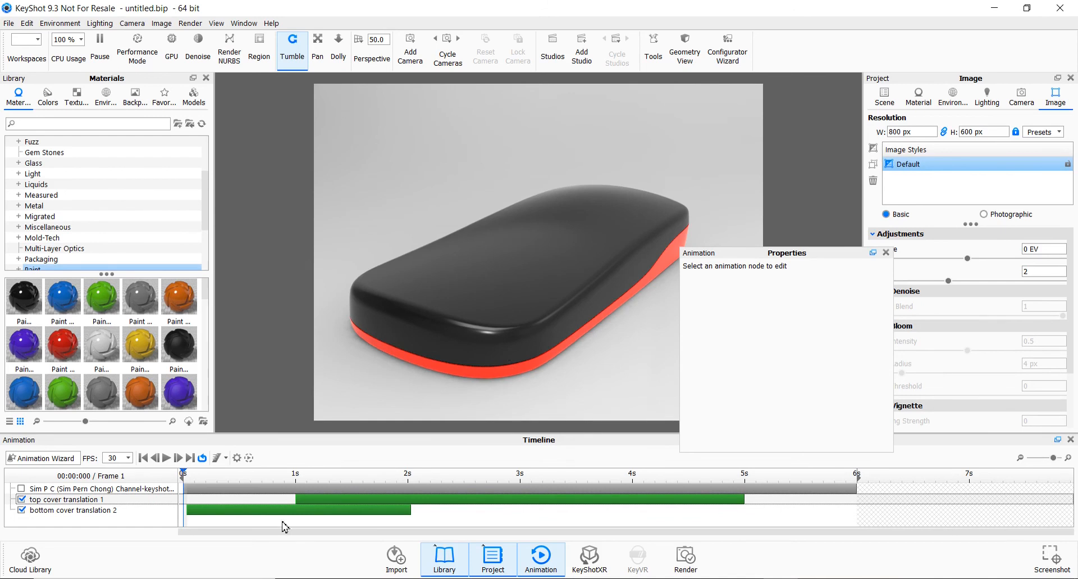
left_click(263, 510)
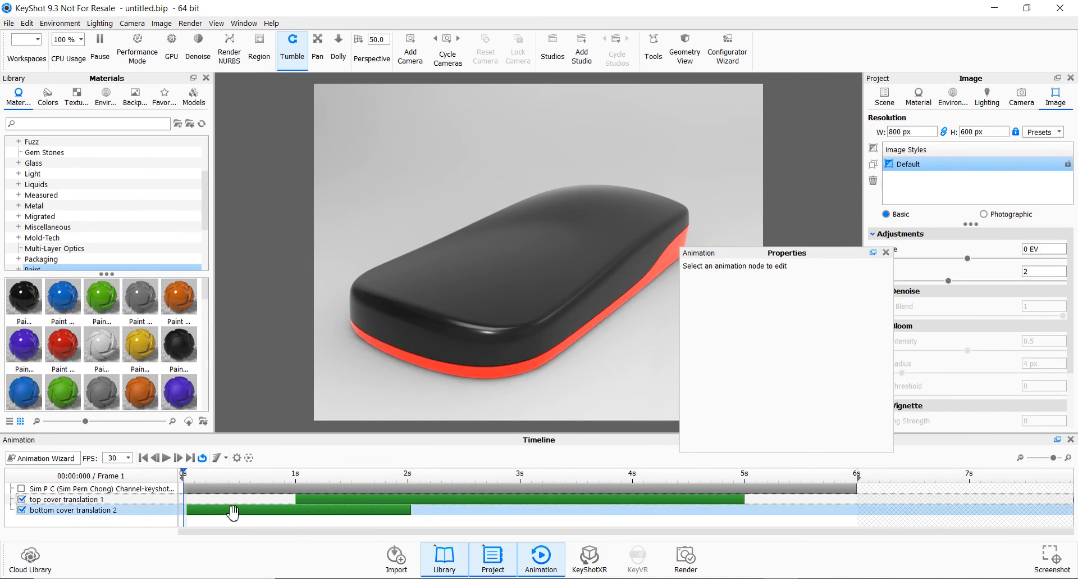
left_click_drag(208, 512, 449, 516)
left_click_drag(183, 474, 292, 499)
left_click_drag(420, 510, 568, 514)
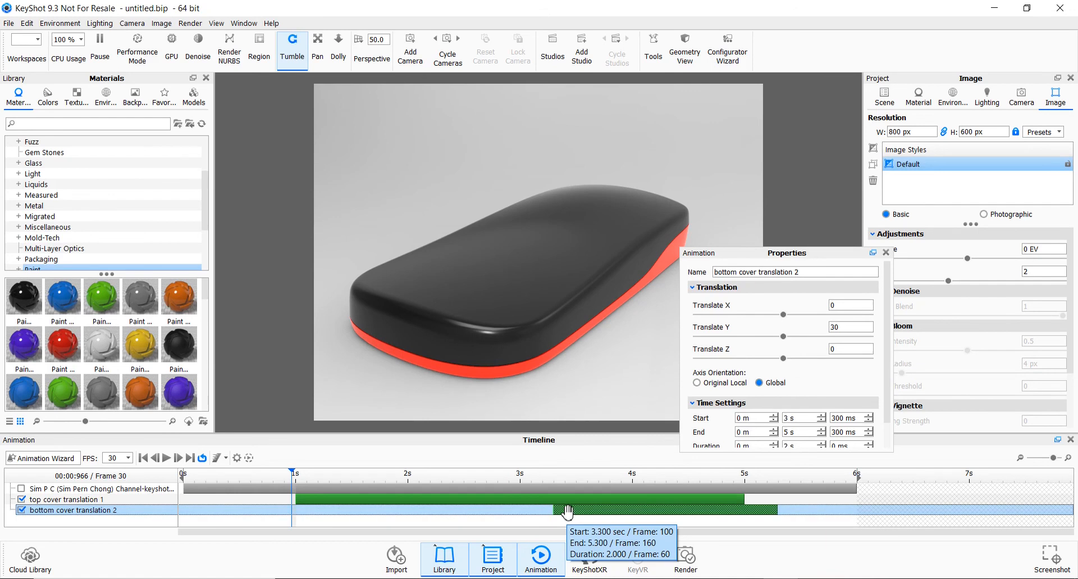
left_click_drag(293, 472, 211, 488)
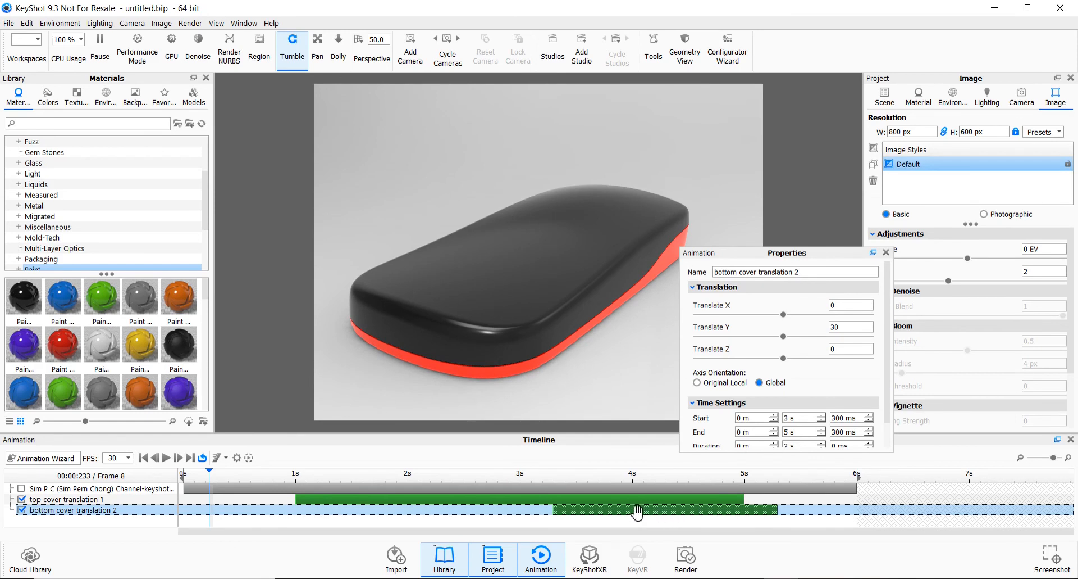
Set the duration of the bottom cover translation to 1 s 30 ms
left_click(701, 499)
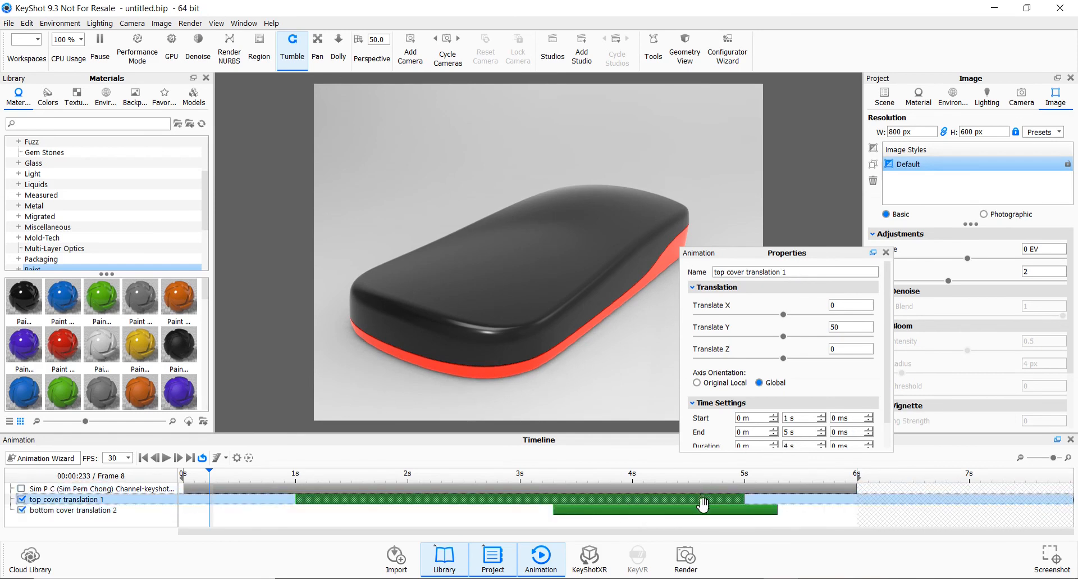
left_click(701, 512)
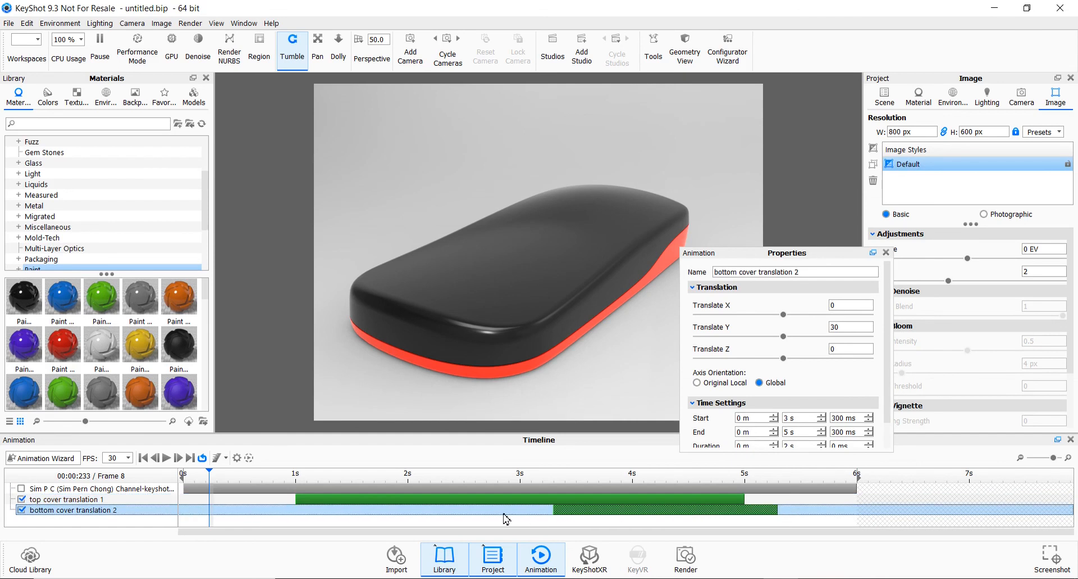
left_click(55, 509)
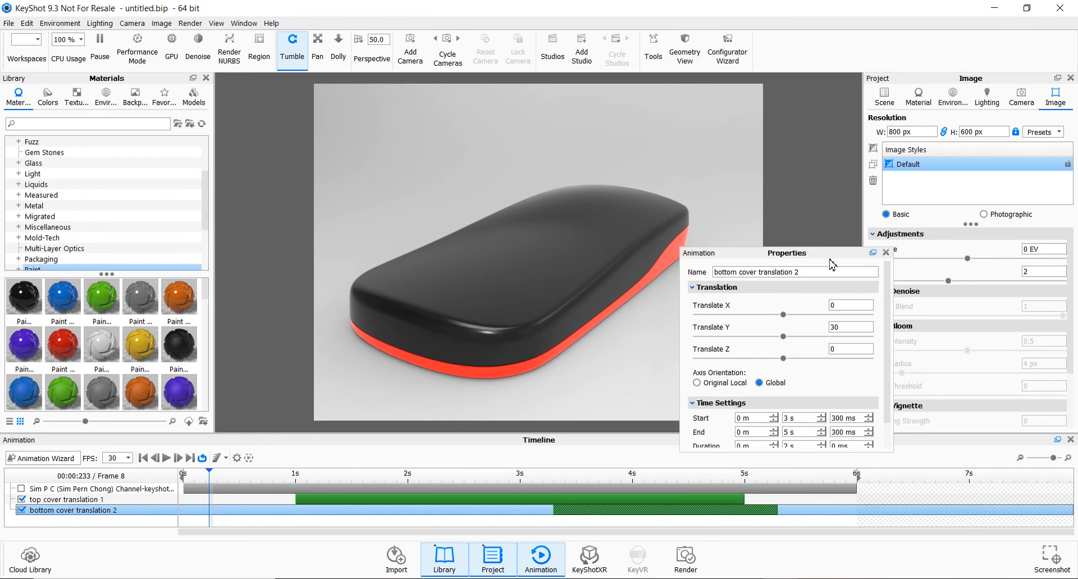
left_click(889, 295)
scroll(890, 323, "down", 2)
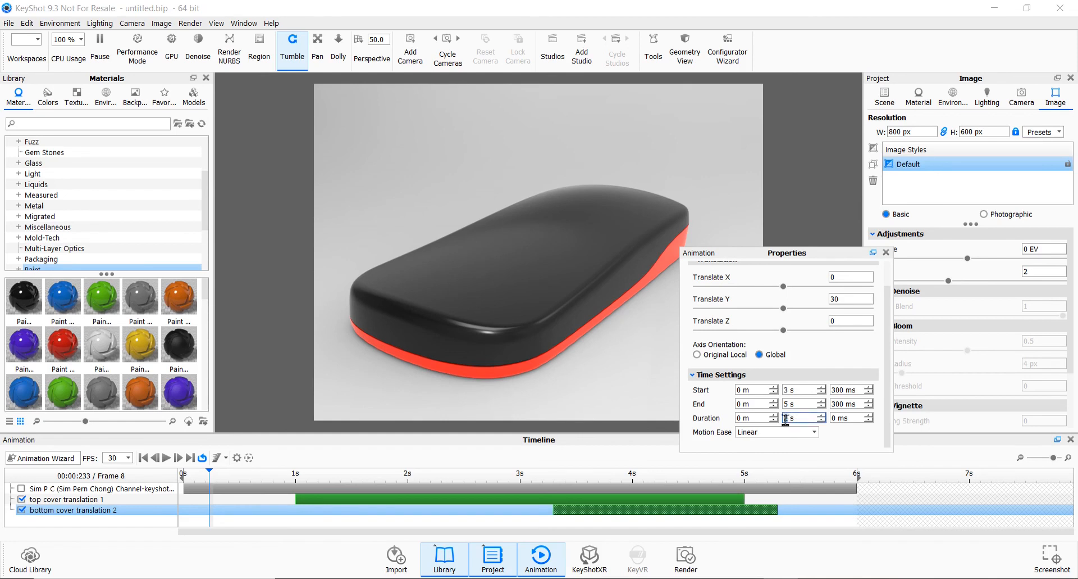
left_click(832, 418)
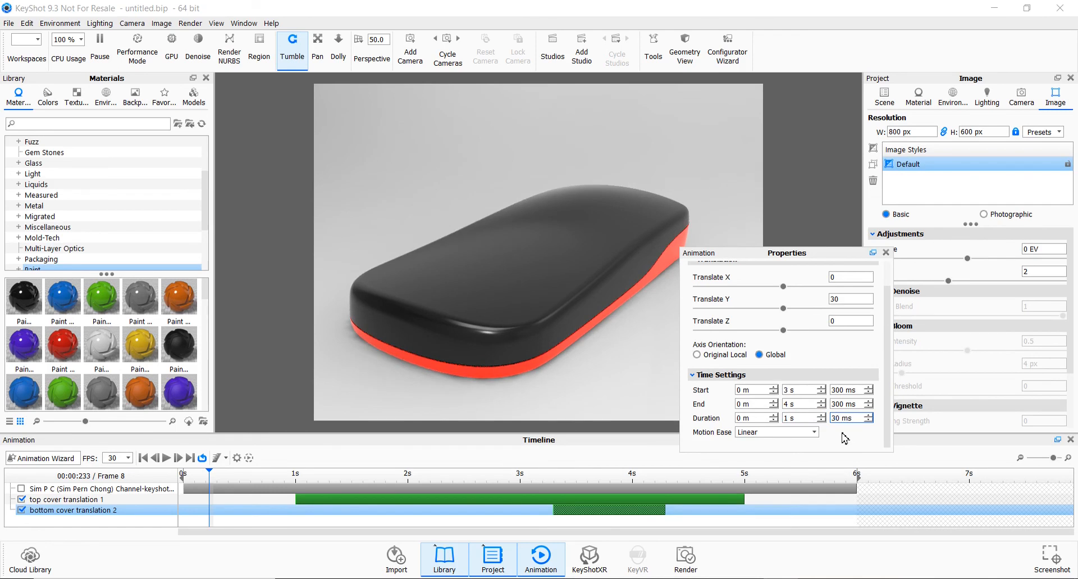
type("3")
key("Return")
Shift the bottom cover translation along the timeline to start at 3 s 967 ms, and return the playhead to 0 s
left_click_drag(630, 509, 701, 512)
left_click_drag(212, 474, 185, 467)
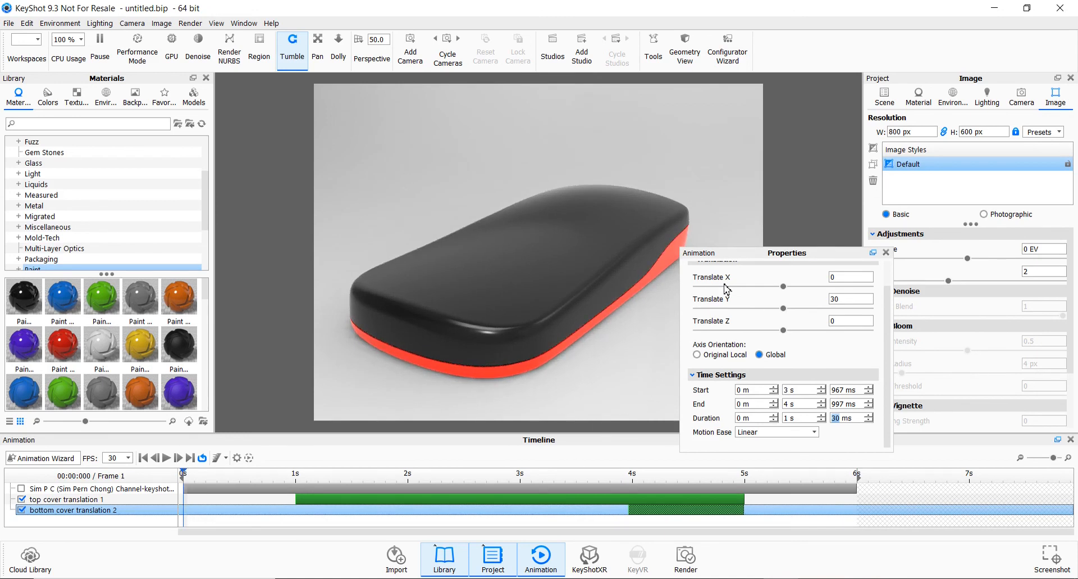
left_click_drag(761, 254, 692, 264)
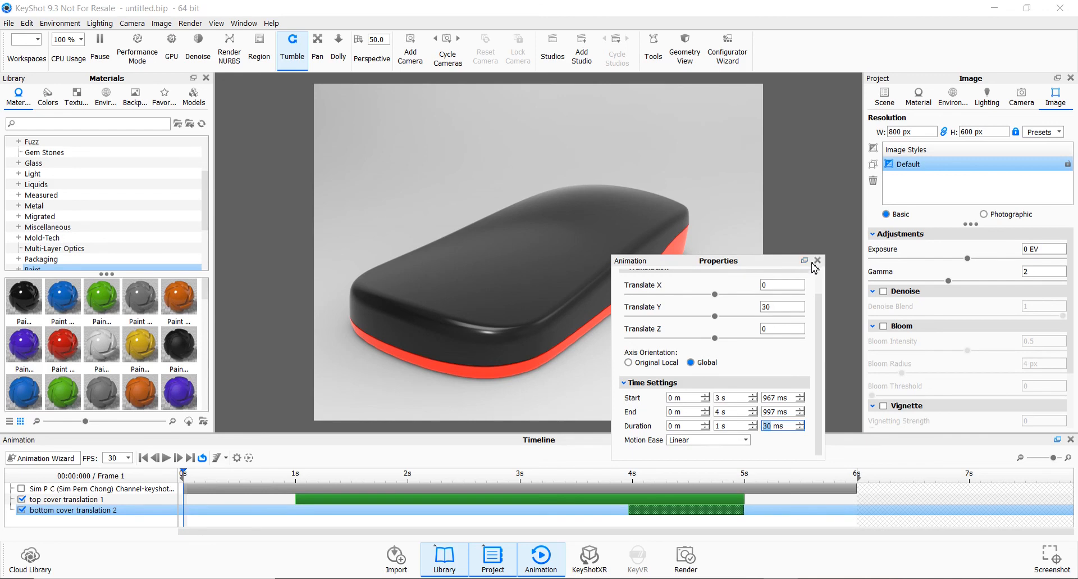
left_click(817, 261)
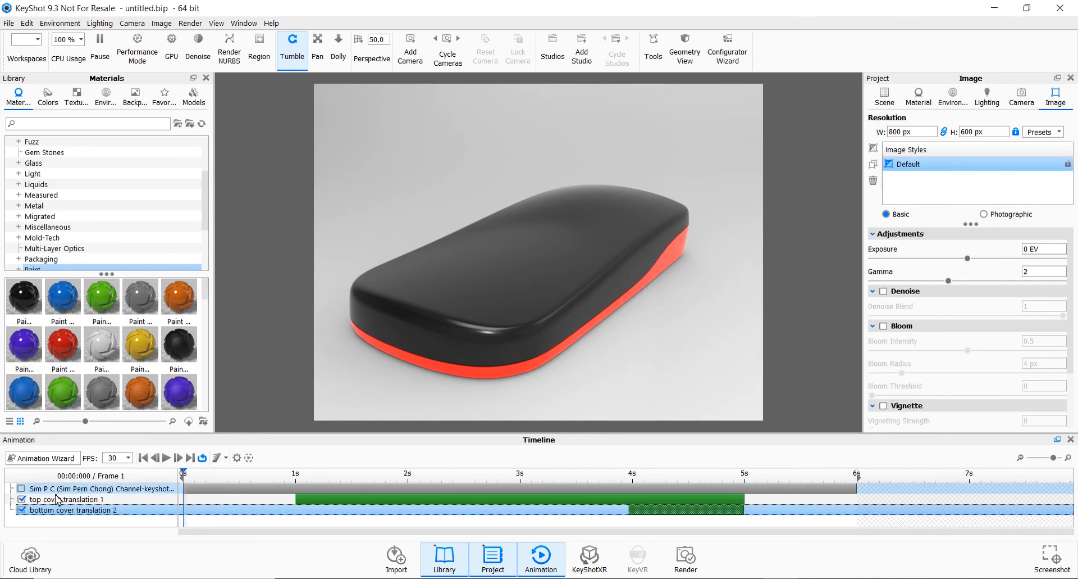
Re-enable the turntable animation and scrub the timeline to preview it together with both cover translations
left_click(21, 488)
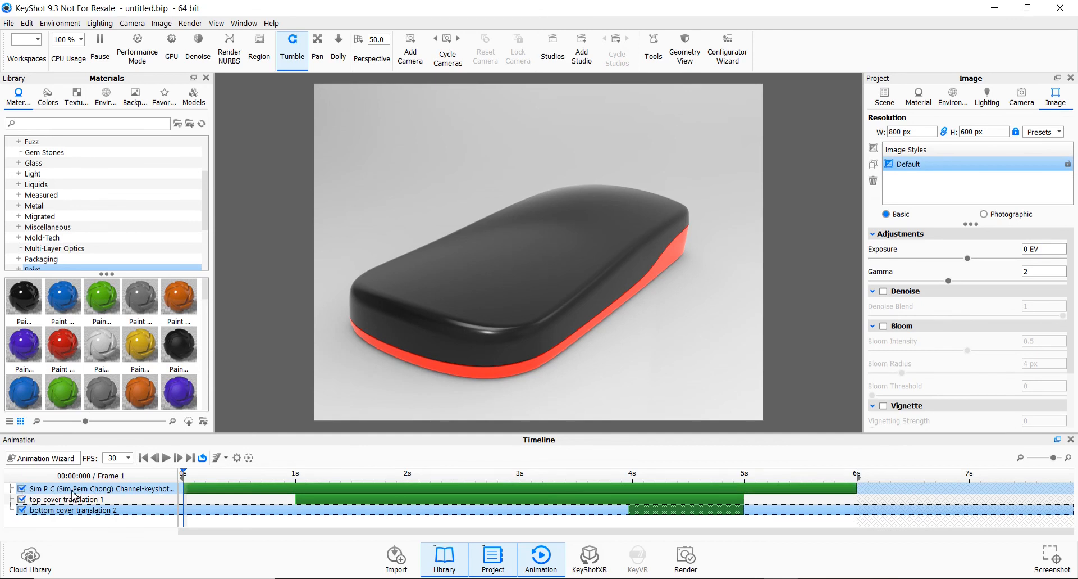
left_click_drag(206, 476, 793, 483)
left_click_drag(702, 493, 194, 475)
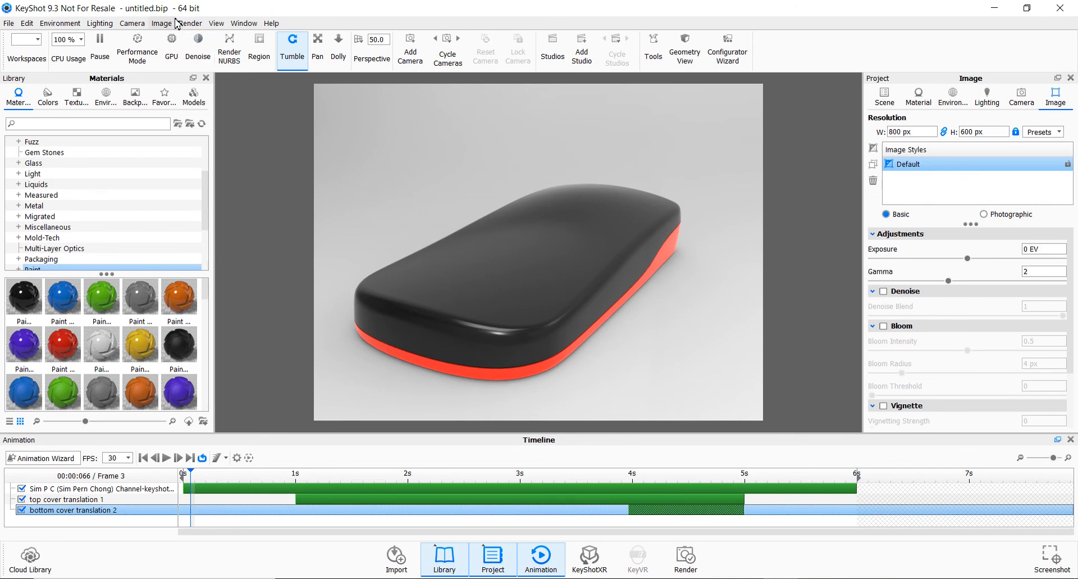
Open the render settings, review the quality options, and switch the output type from still image to Animation
left_click(191, 23)
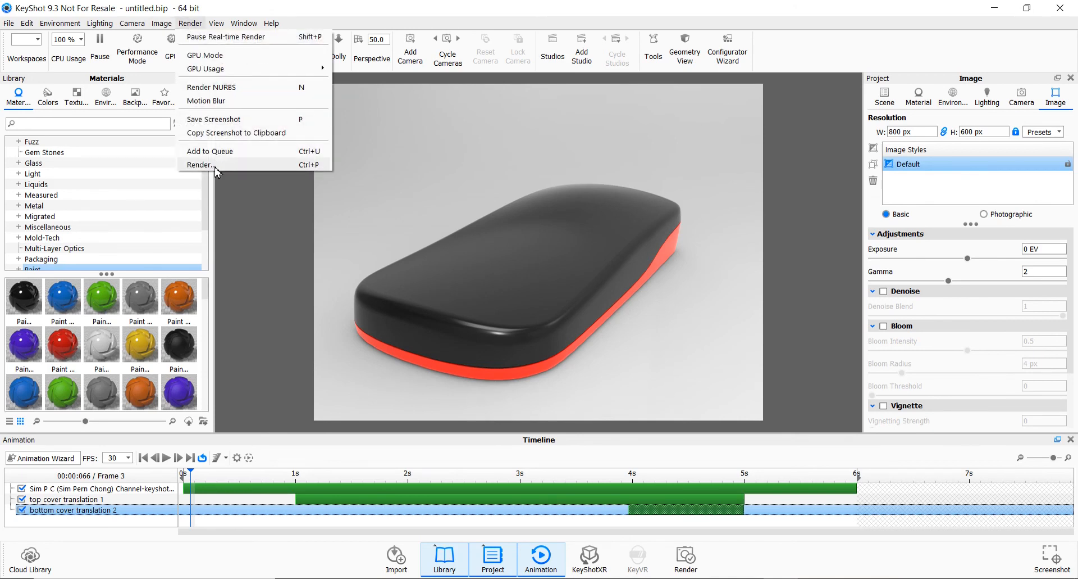
left_click(200, 165)
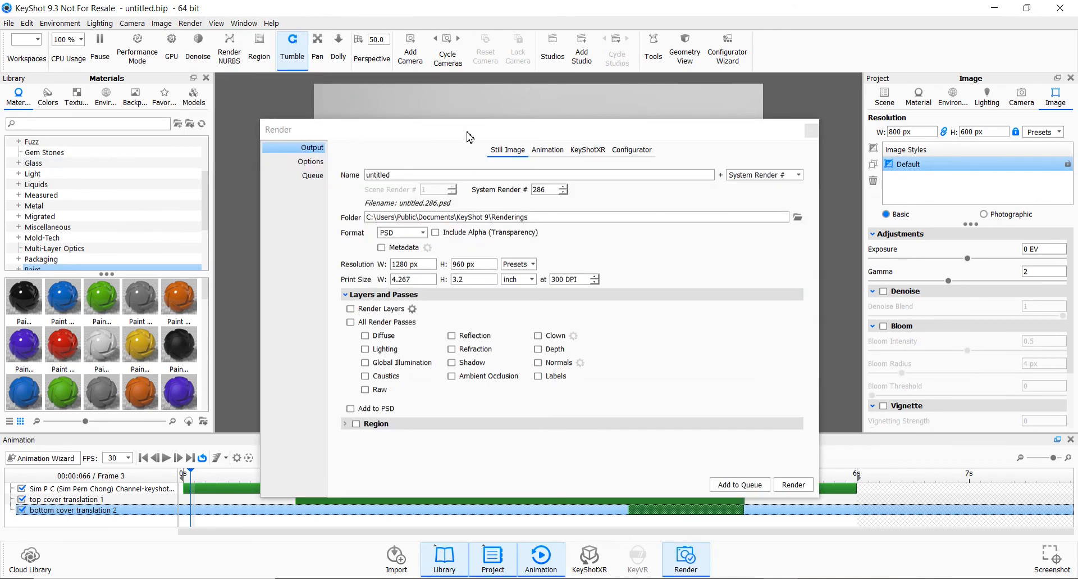
left_click_drag(467, 131, 437, 121)
left_click(281, 152)
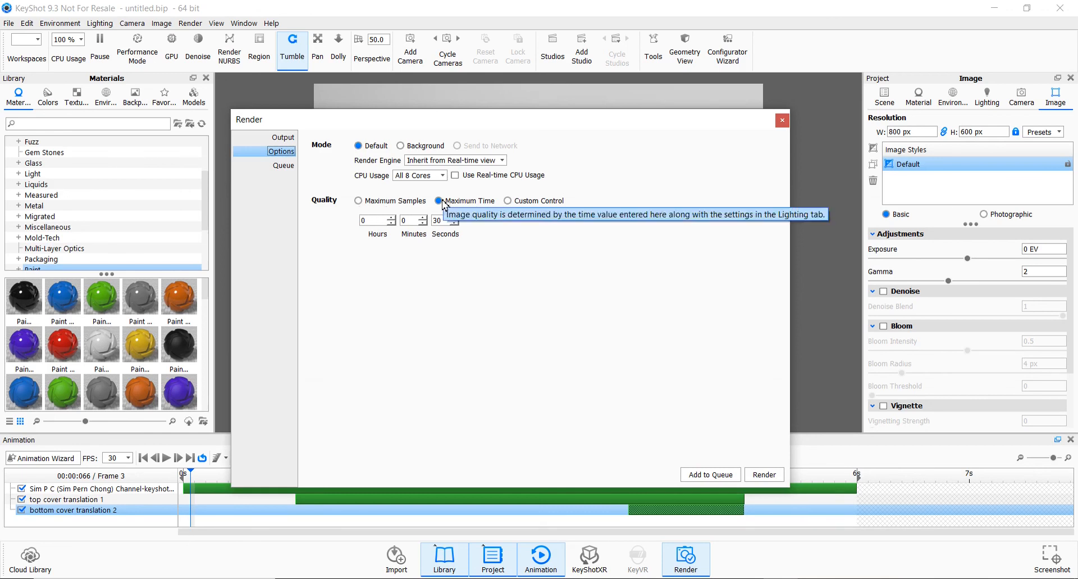
left_click(280, 139)
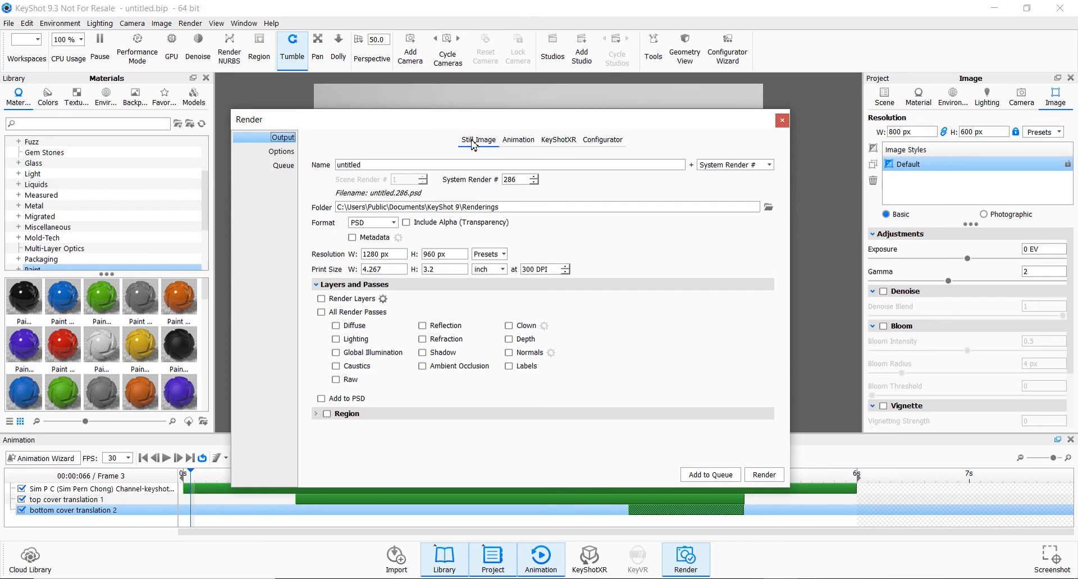
left_click(519, 144)
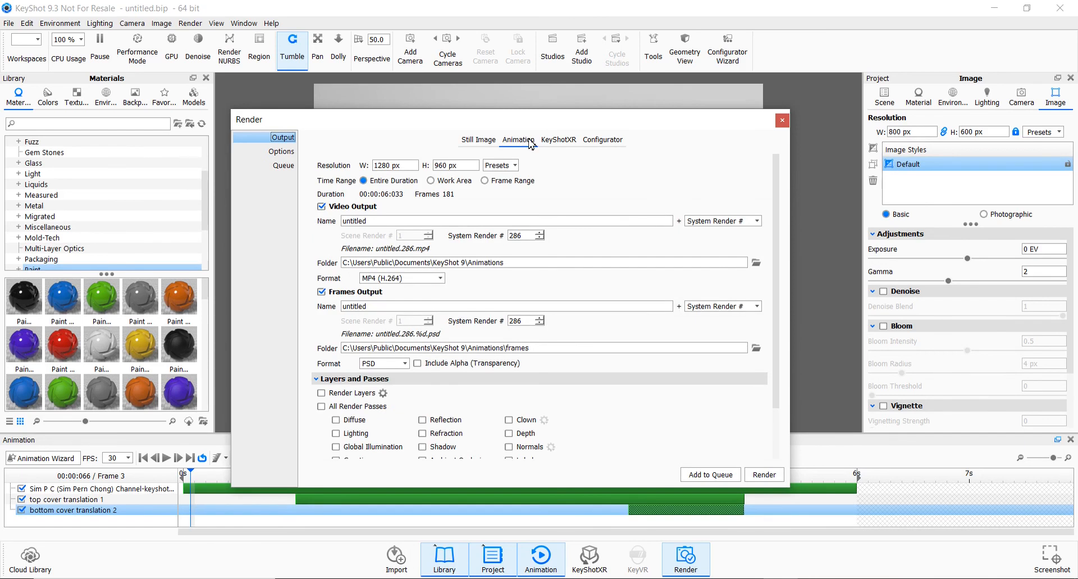
Set the render quality for the animation to Maximum Samples
left_click(281, 151)
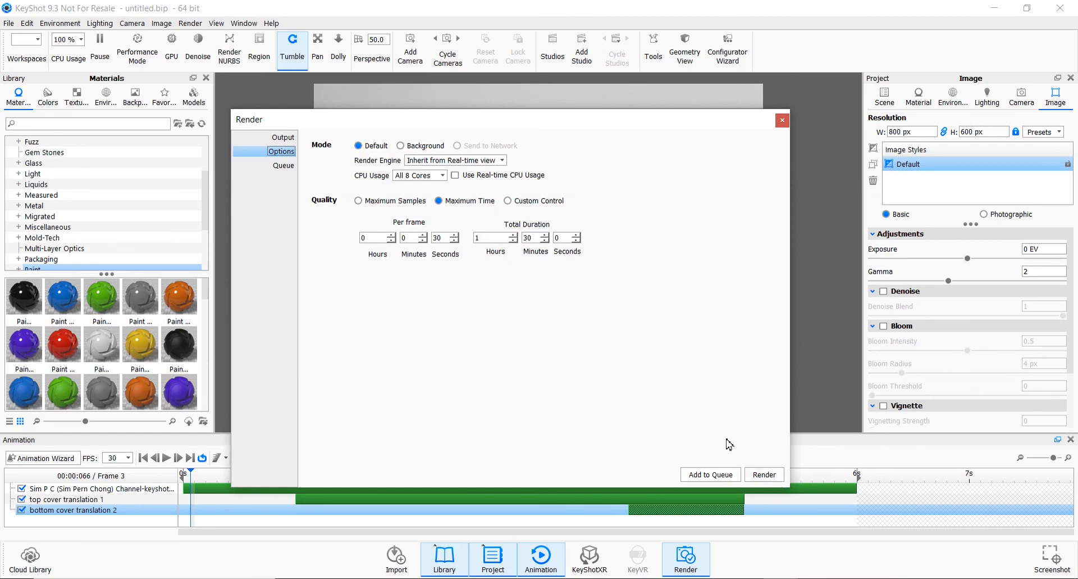
left_click(359, 201)
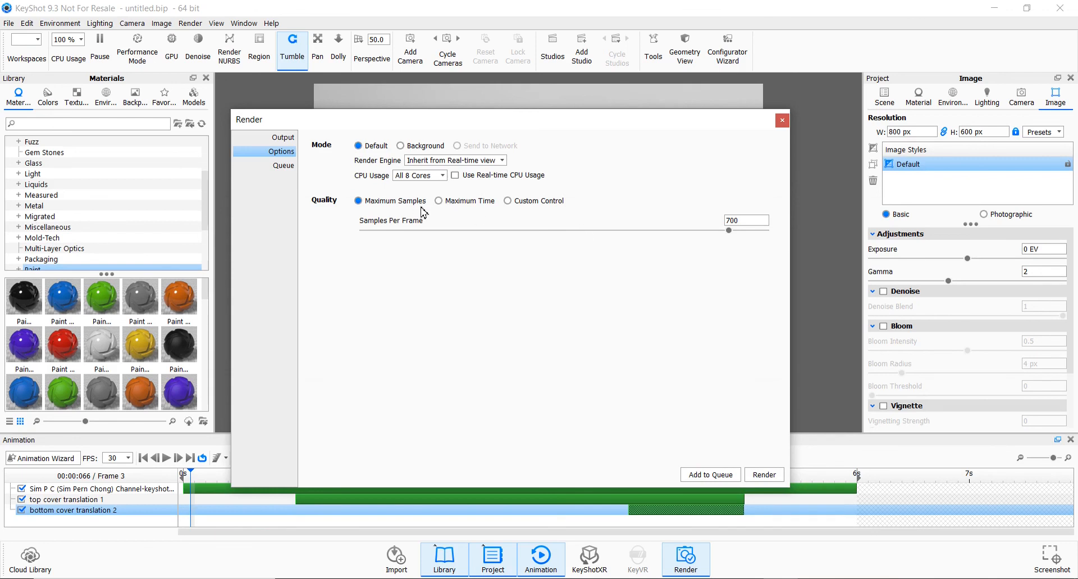
left_click(282, 138)
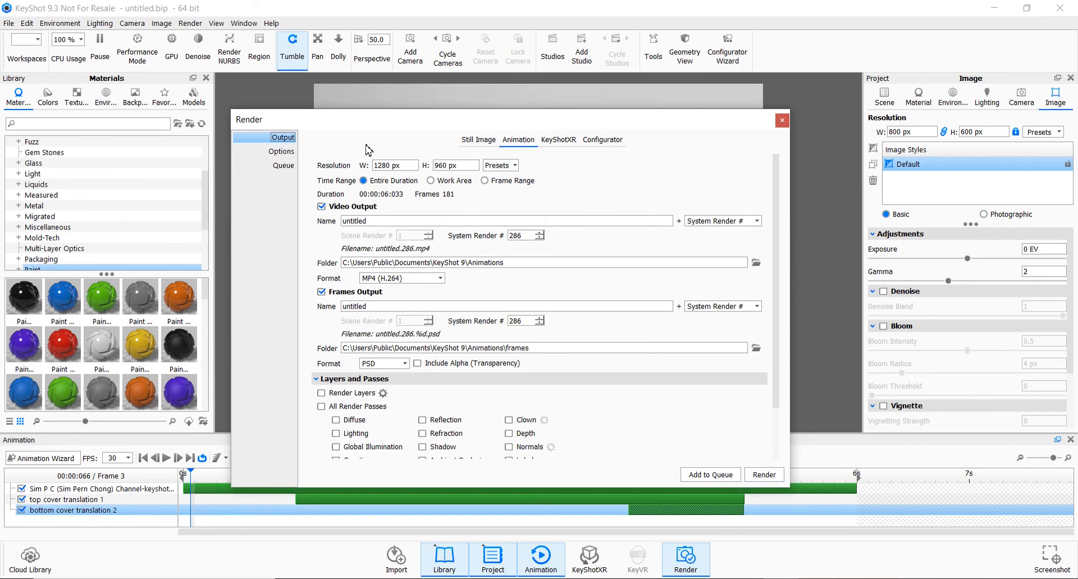
Set the animation render resolution to the 800 x 600 preset
left_click_drag(449, 123, 447, 112)
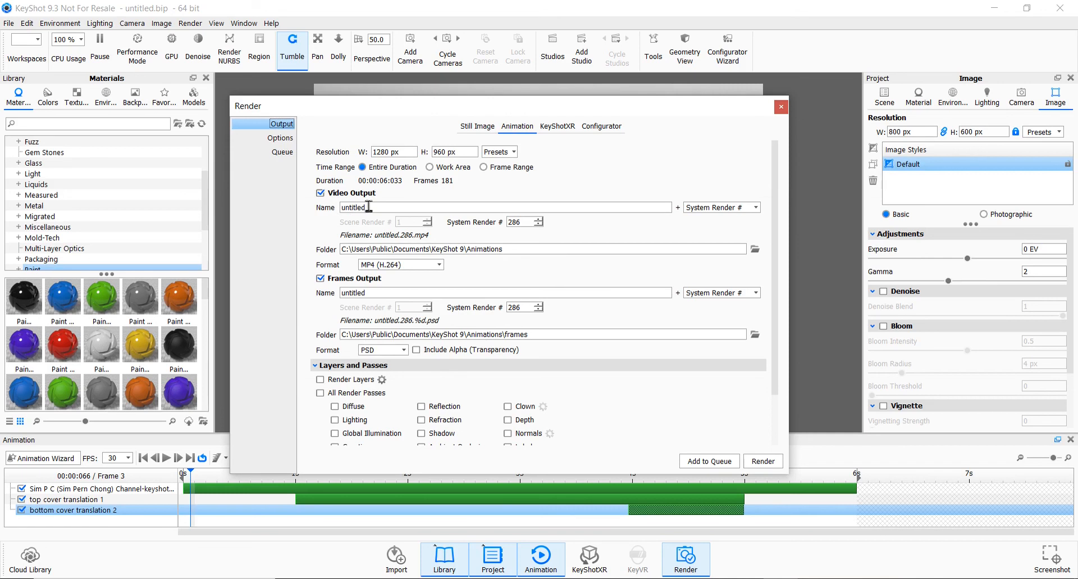
left_click(508, 153)
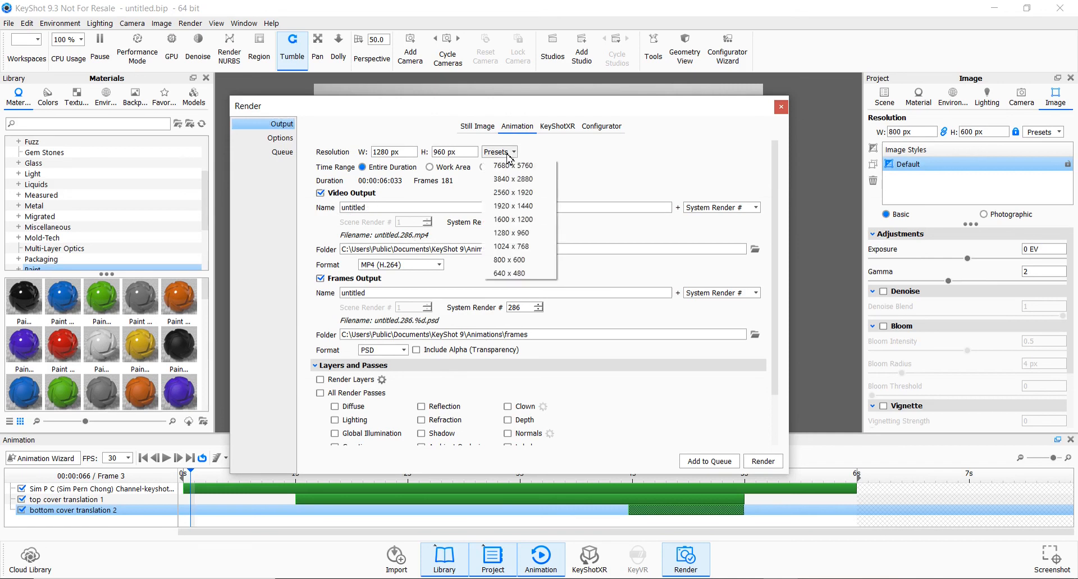
left_click(518, 261)
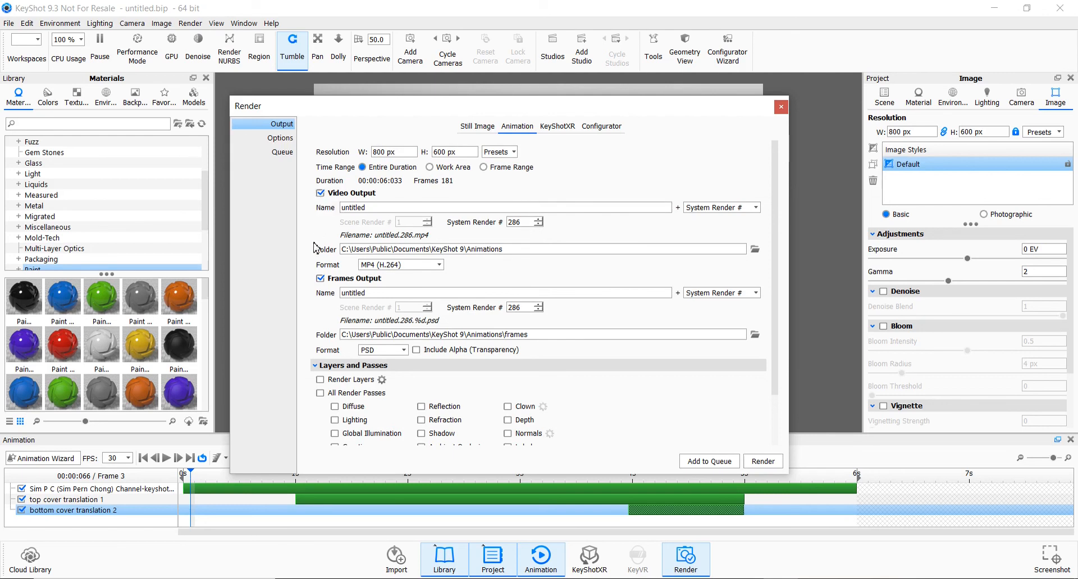
Keep MP4 (H.264) as the video output format and turn off Frames Output
left_click(429, 264)
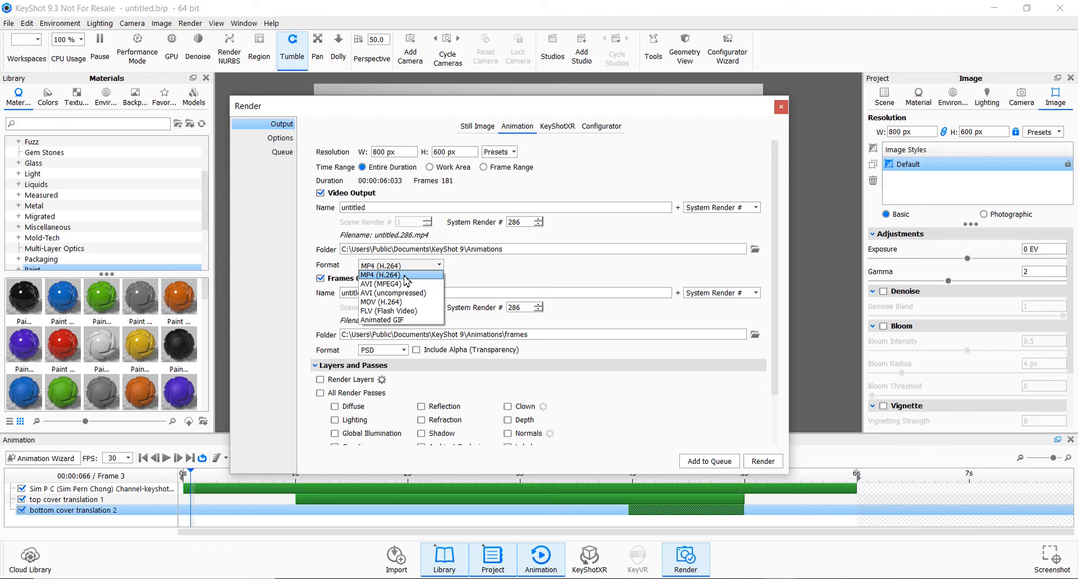
left_click(405, 276)
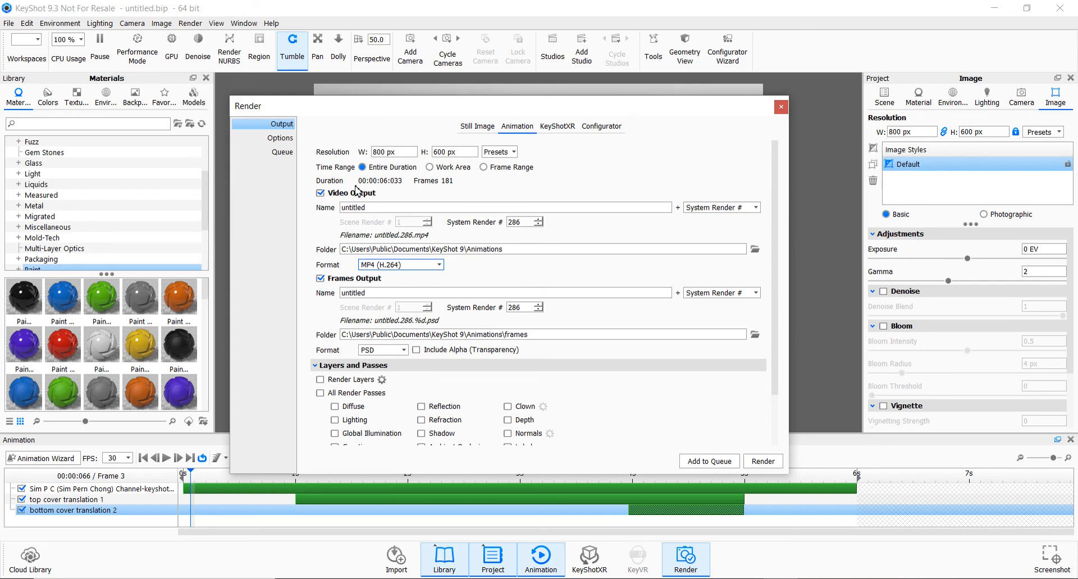
left_click(320, 278)
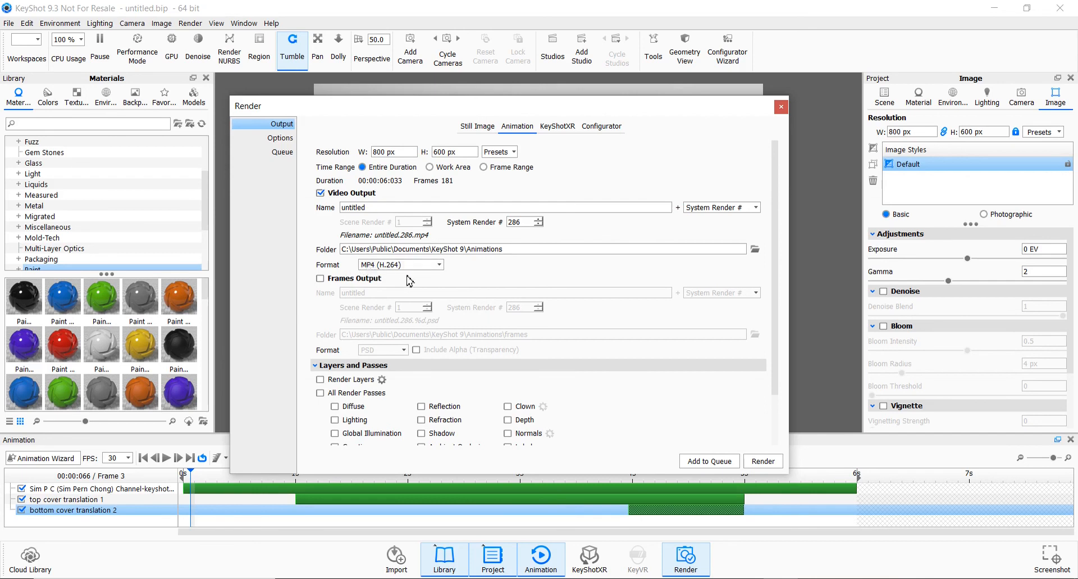
left_click_drag(569, 116, 554, 103)
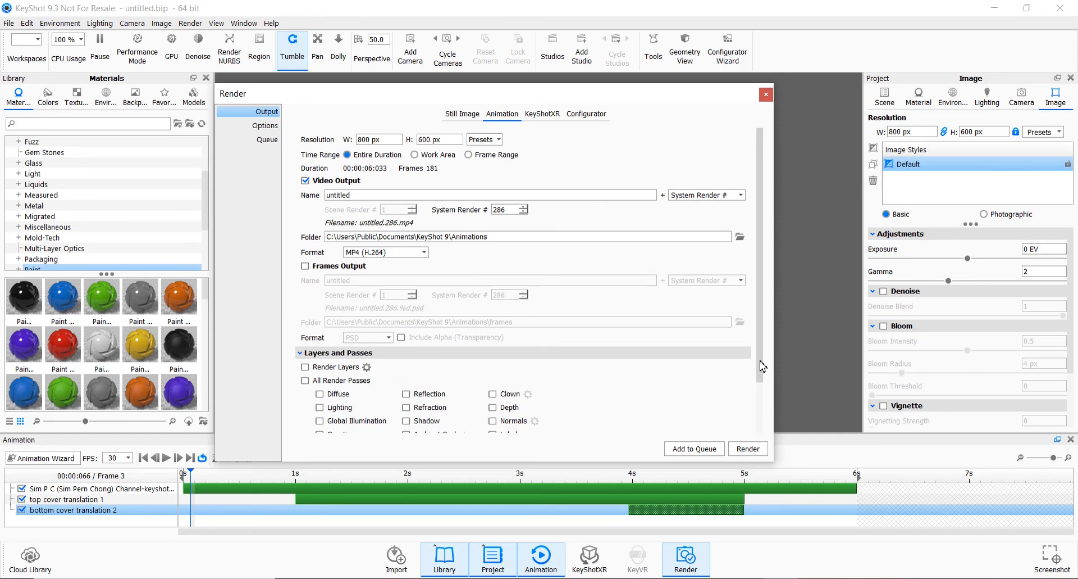
left_click_drag(763, 368, 763, 420)
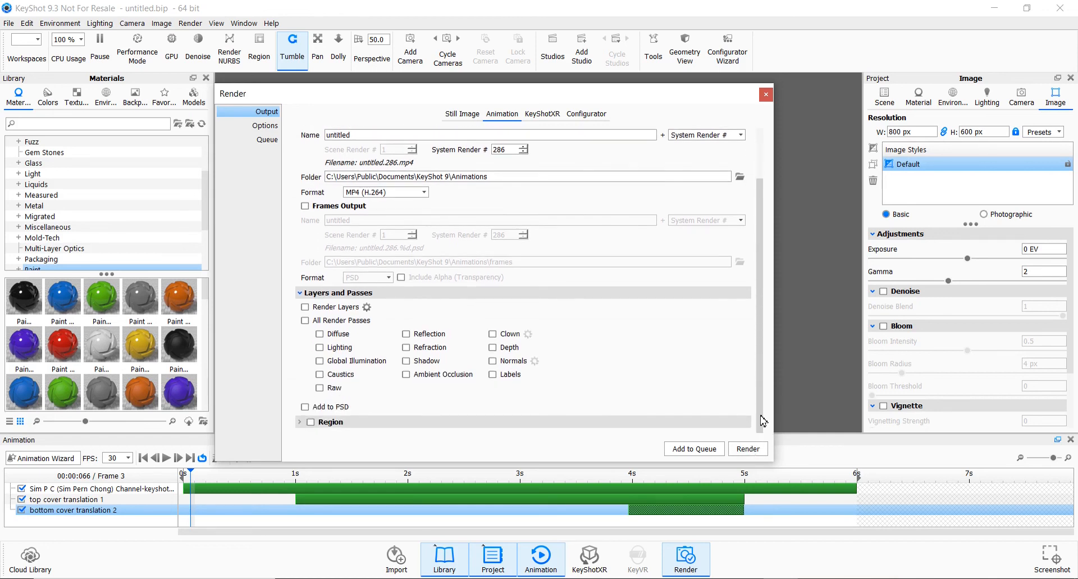